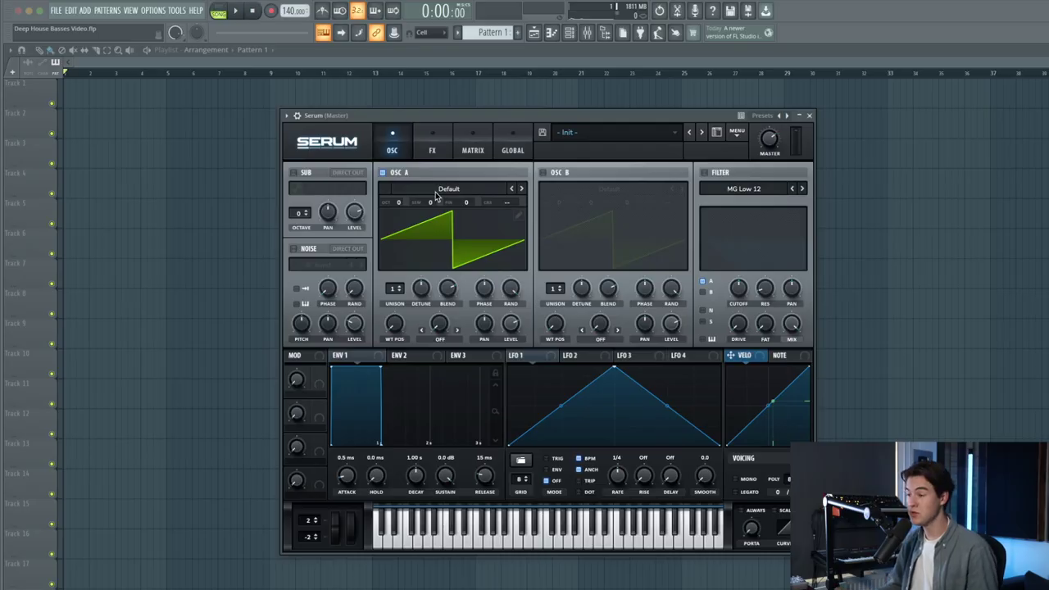
Step: Load the Analog_BD_Sin wavetable into oscillator A and drop it two octaves, phase randomisation at zero
{"action": "left_click", "coordinate": [435, 194]}
{"action": "left_click", "coordinate": [435, 194]}
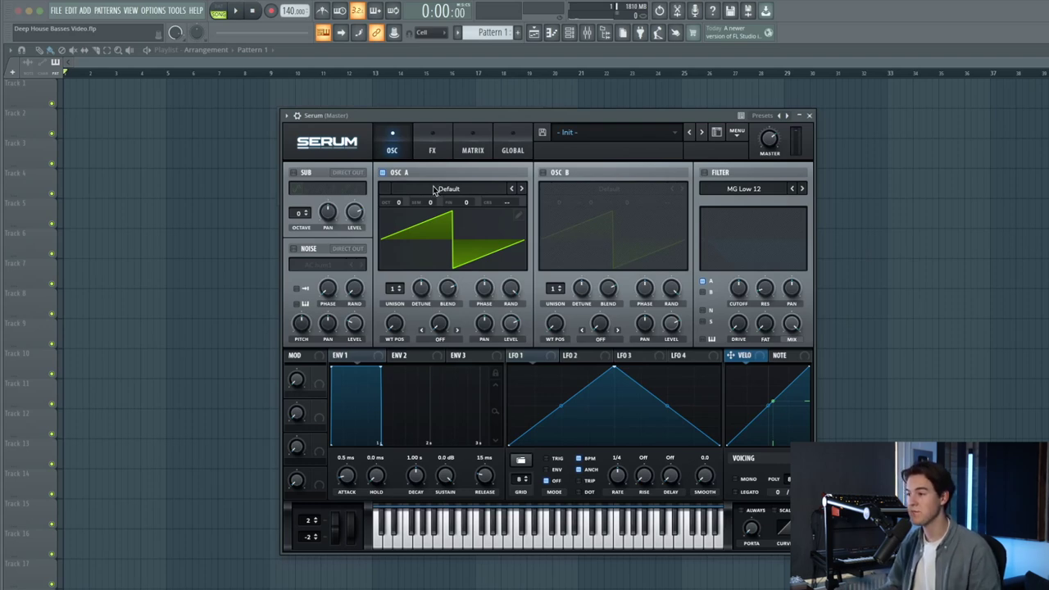
{"action": "left_click", "coordinate": [434, 190]}
{"action": "mouse_move", "coordinate": [435, 204]}
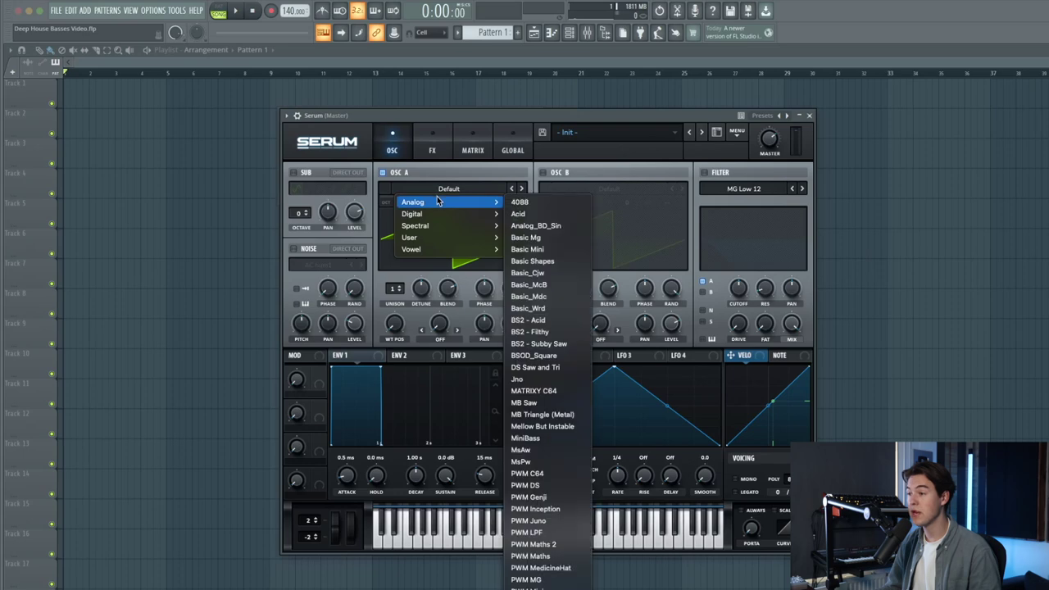
{"action": "left_click", "coordinate": [546, 231]}
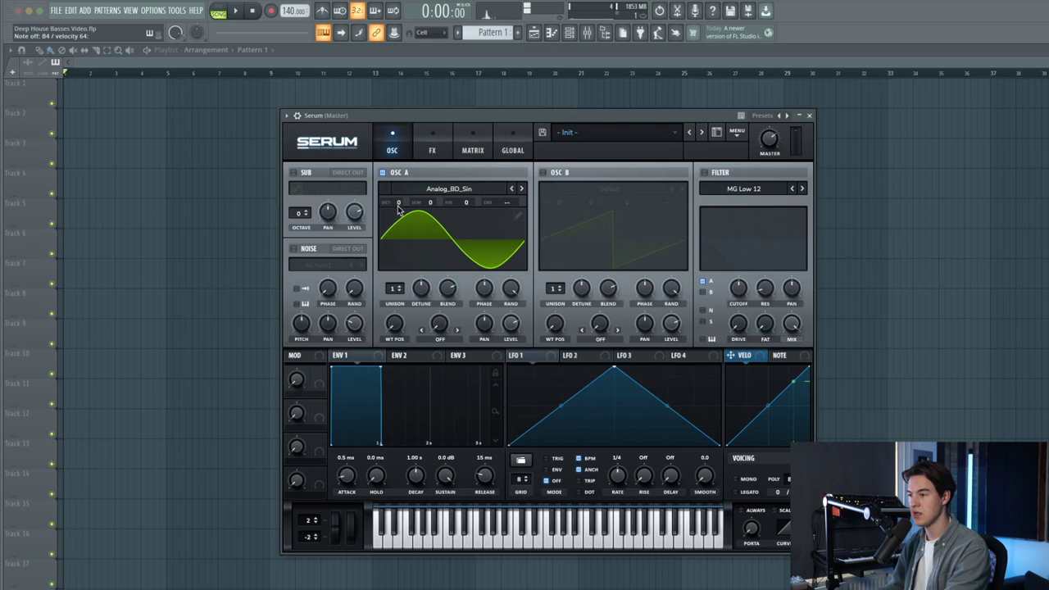
{"action": "left_click_drag", "start_coordinate": [398, 204], "coordinate": [400, 223]}
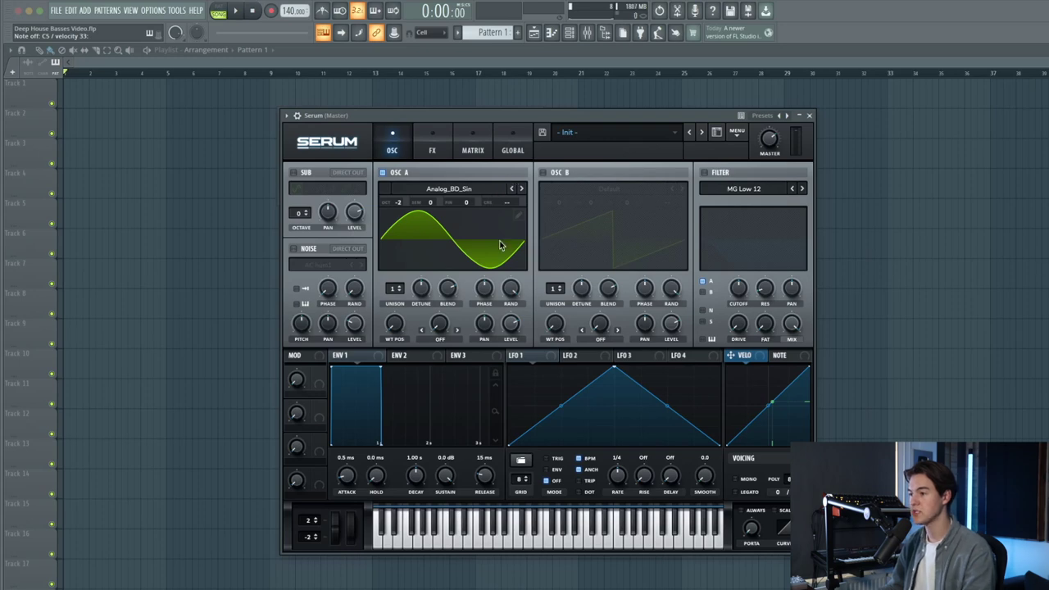
{"action": "left_click", "coordinate": [513, 288]}
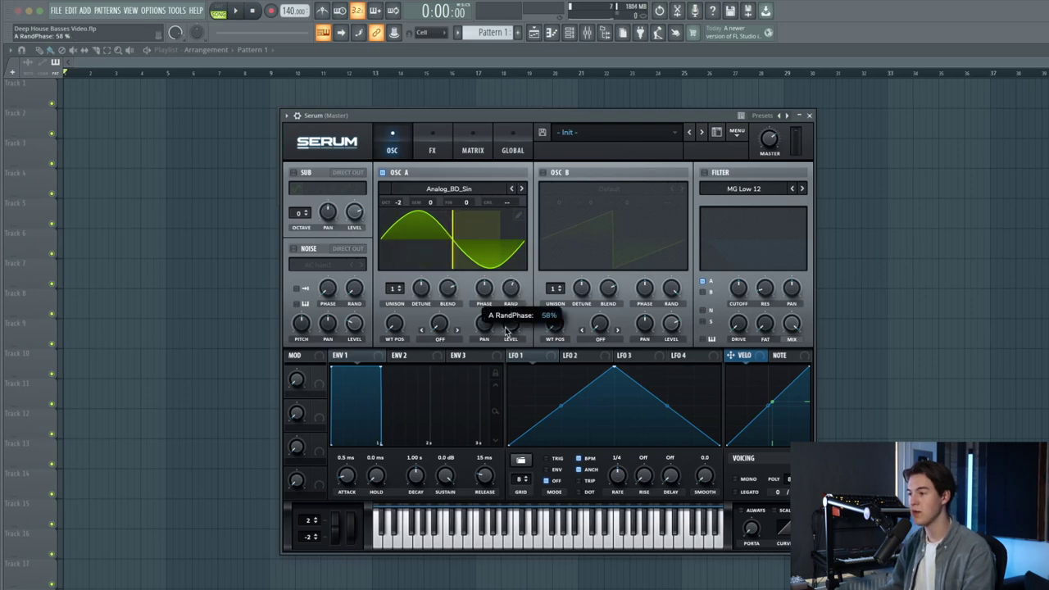
Step: Enable oscillator B with Analog_BD_Sin and lower it one octave
{"action": "left_click", "coordinate": [543, 172]}
{"action": "left_click", "coordinate": [595, 190]}
{"action": "mouse_move", "coordinate": [630, 203]}
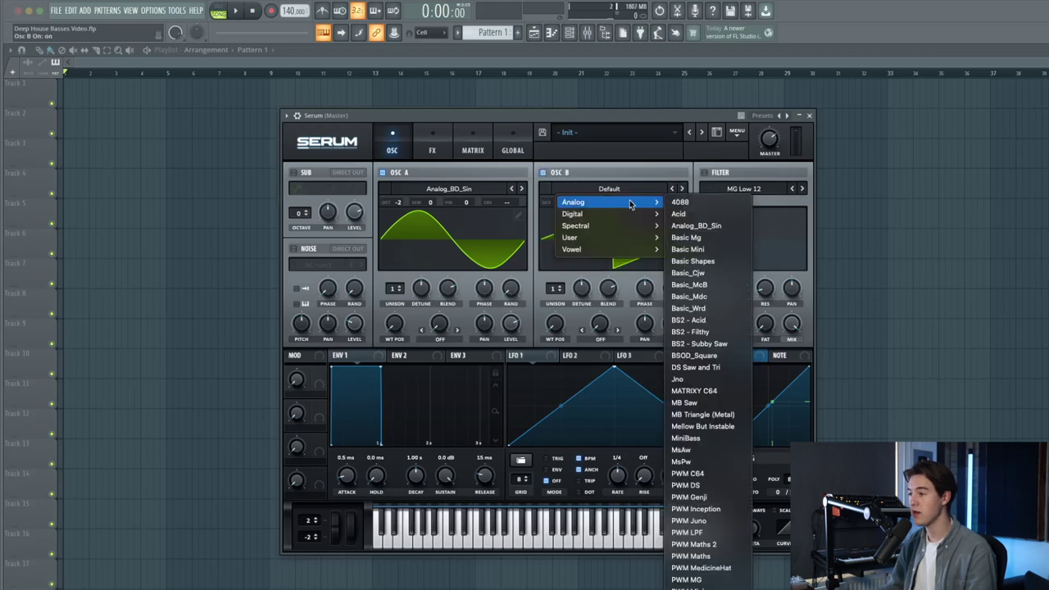
{"action": "left_click", "coordinate": [695, 225]}
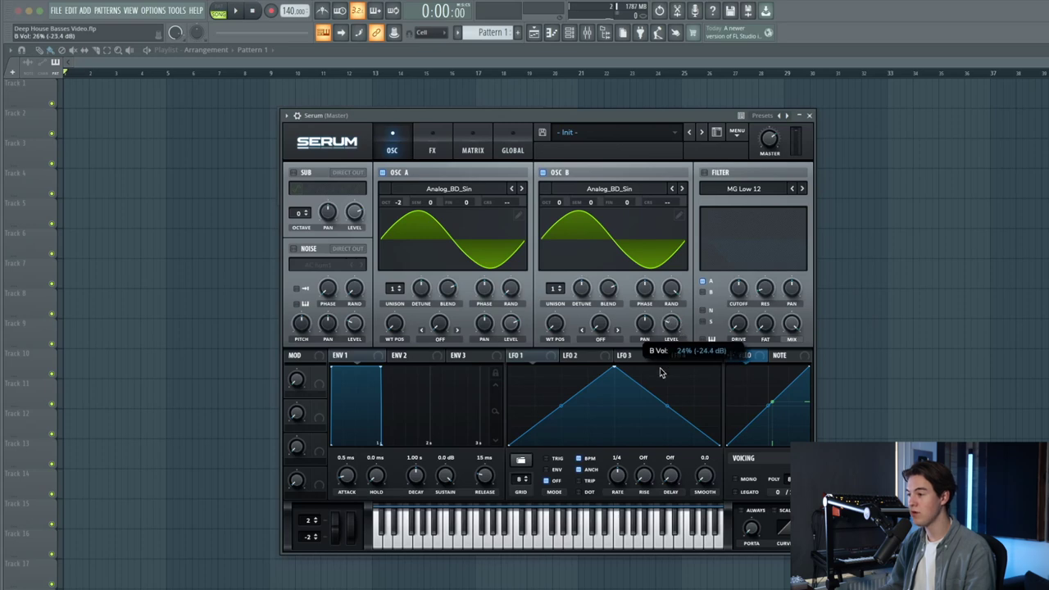
{"action": "left_click_drag", "start_coordinate": [562, 205], "coordinate": [562, 215]}
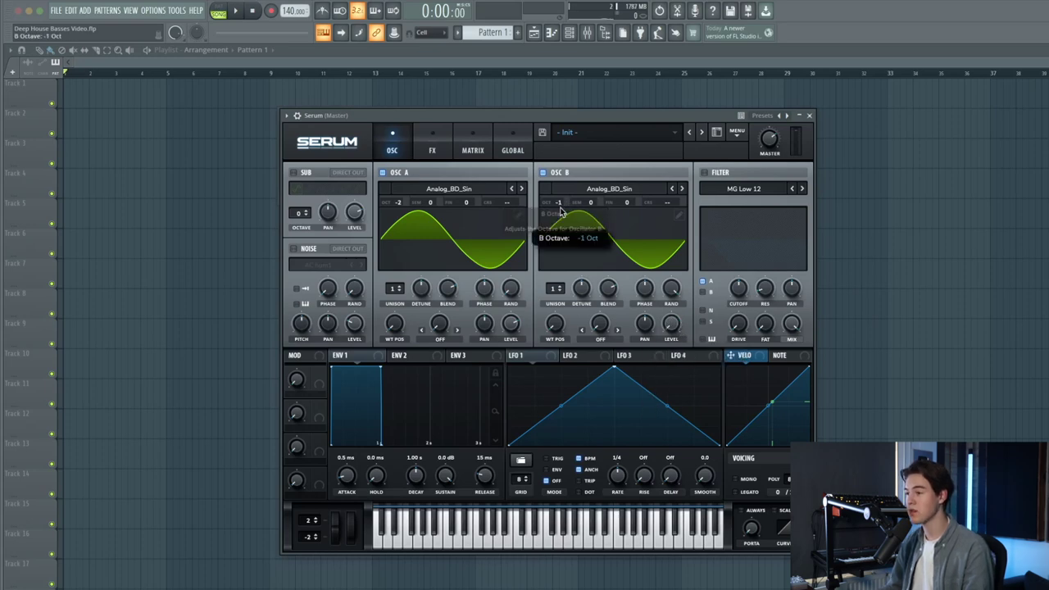
Step: Set oscillator A's warp mode to FM (From B) with the amount around 47%
{"action": "left_click", "coordinate": [444, 346]}
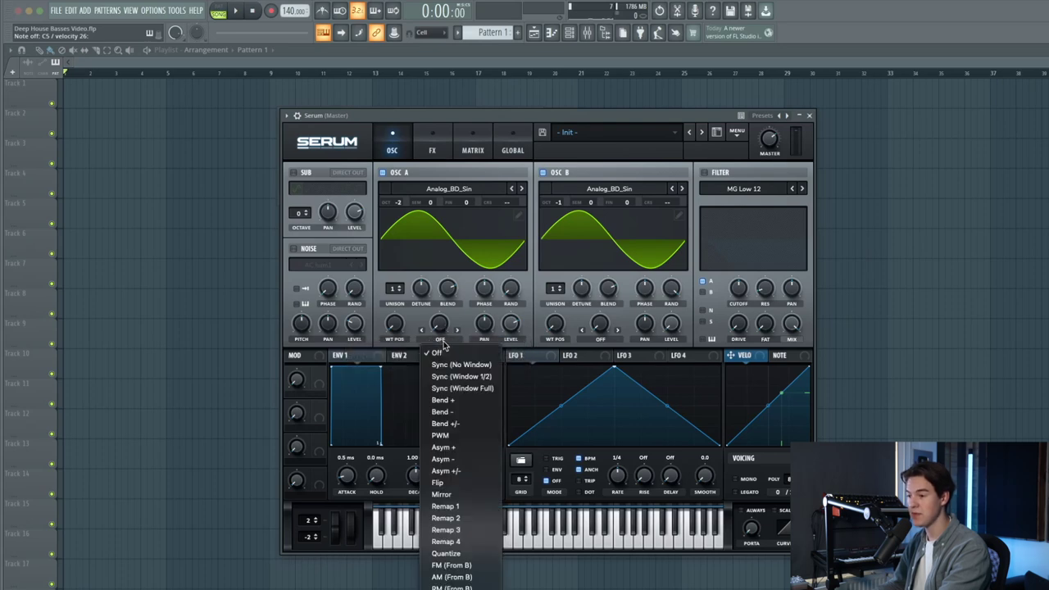
{"action": "left_click", "coordinate": [453, 566]}
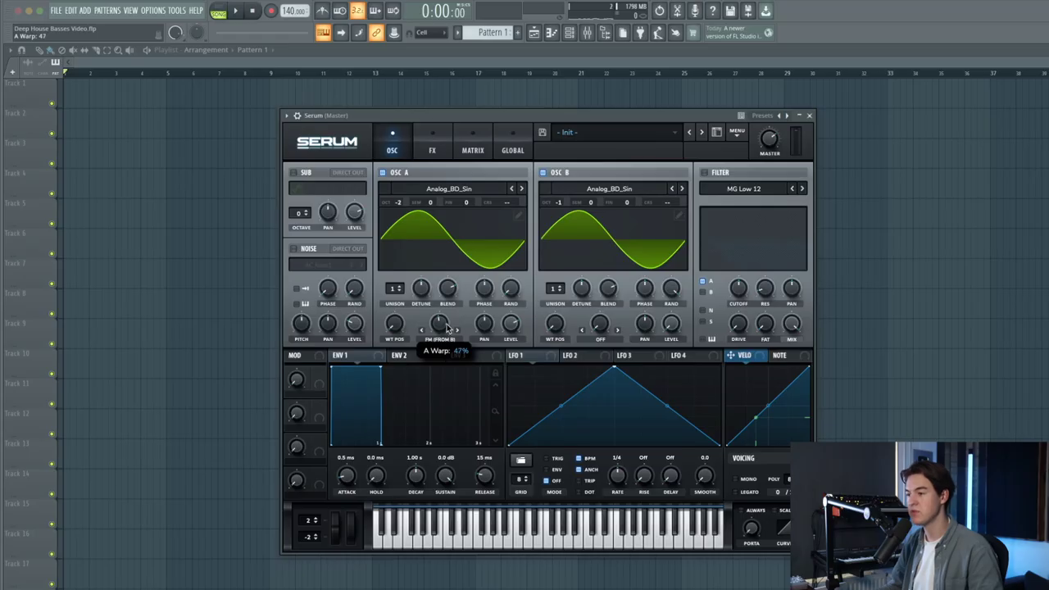
{"action": "left_click_drag", "start_coordinate": [447, 328], "coordinate": [447, 329]}
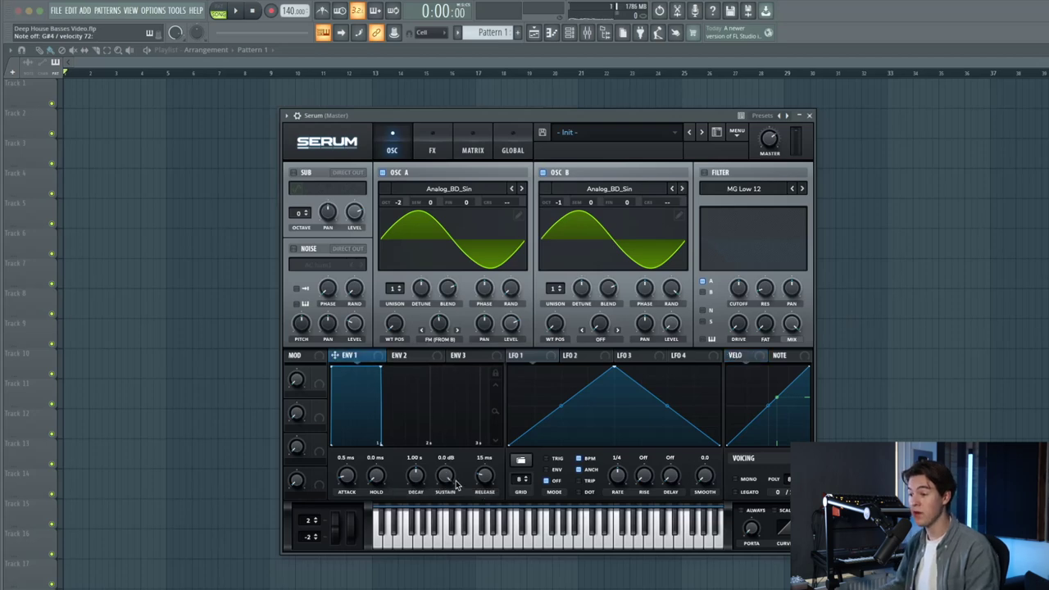
Step: Give Envelope 1 a 948 ms decay, about -27 dB sustain and 88 ms release
{"action": "left_click_drag", "start_coordinate": [449, 479], "coordinate": [439, 547]}
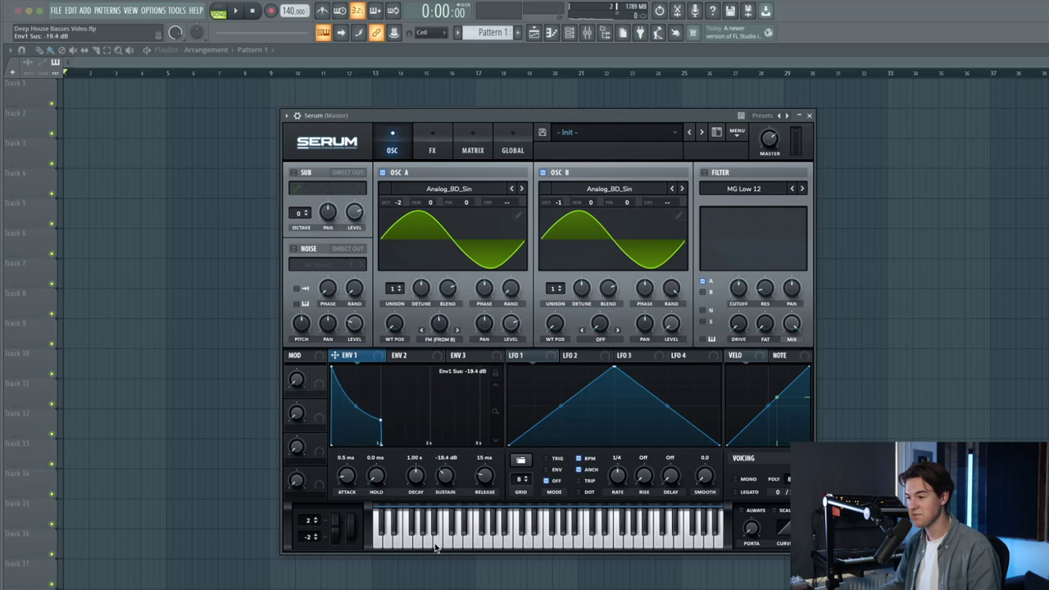
{"action": "mouse_move", "coordinate": [420, 485]}
{"action": "left_mouse_down"}
{"action": "mouse_move", "coordinate": [420, 474]}
{"action": "mouse_move", "coordinate": [440, 481]}
{"action": "mouse_move", "coordinate": [415, 482]}
{"action": "mouse_move", "coordinate": [437, 485]}
{"action": "left_mouse_up"}
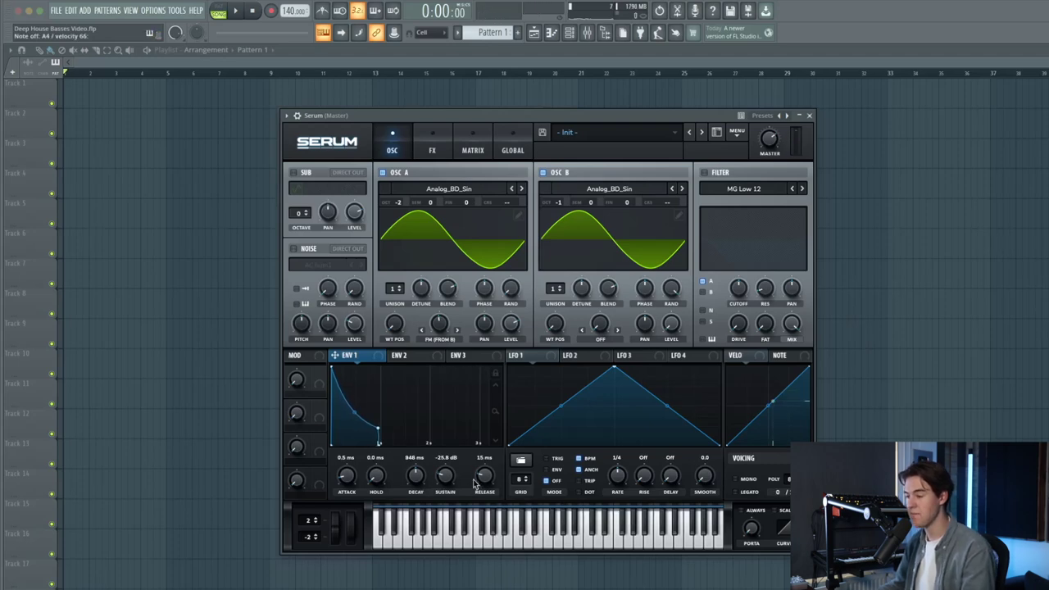
{"action": "mouse_move", "coordinate": [483, 482]}
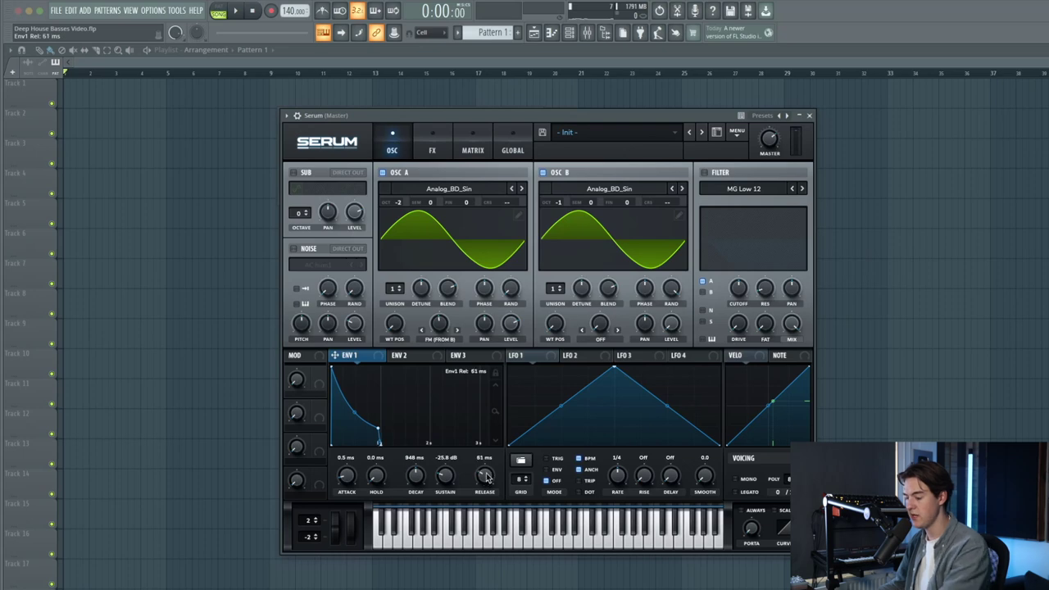
{"action": "left_click_drag", "start_coordinate": [486, 477], "coordinate": [486, 473]}
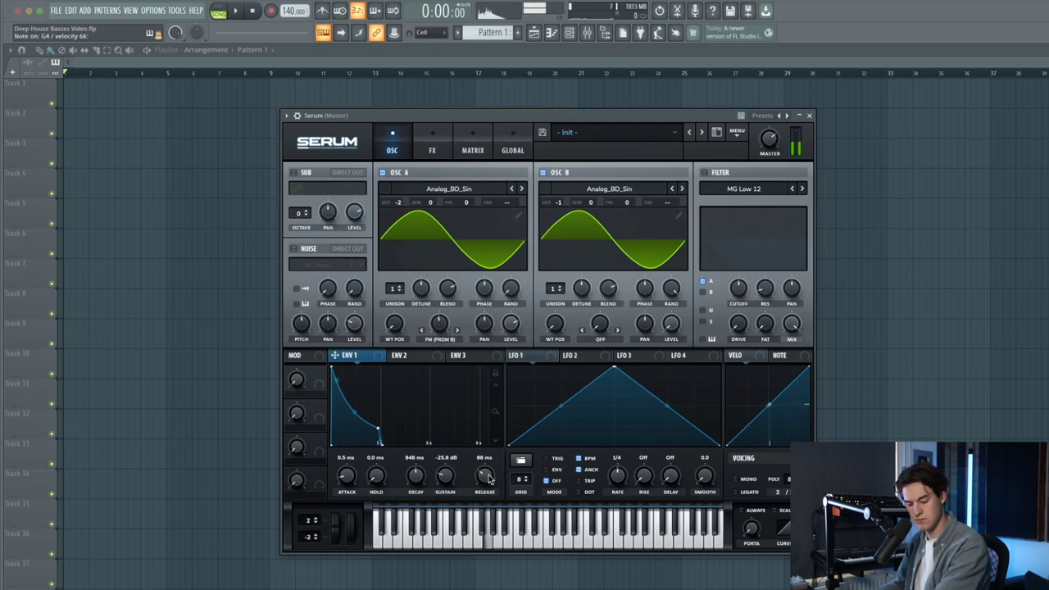
Step: Switch the filter on with the MG Low 18 type and adjust its cutoff
{"action": "left_click", "coordinate": [704, 173]}
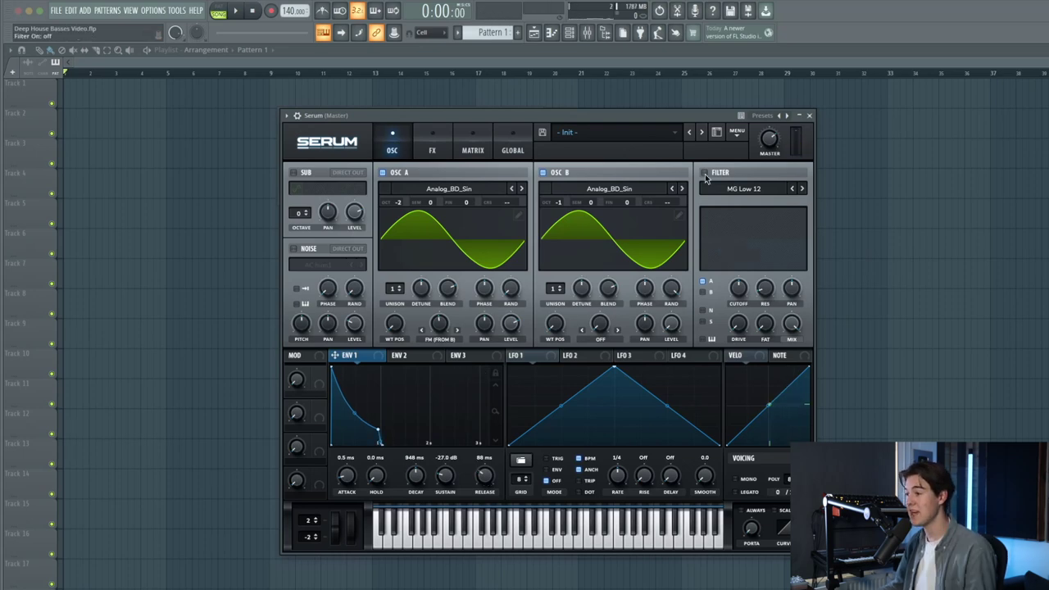
{"action": "left_click", "coordinate": [704, 173]}
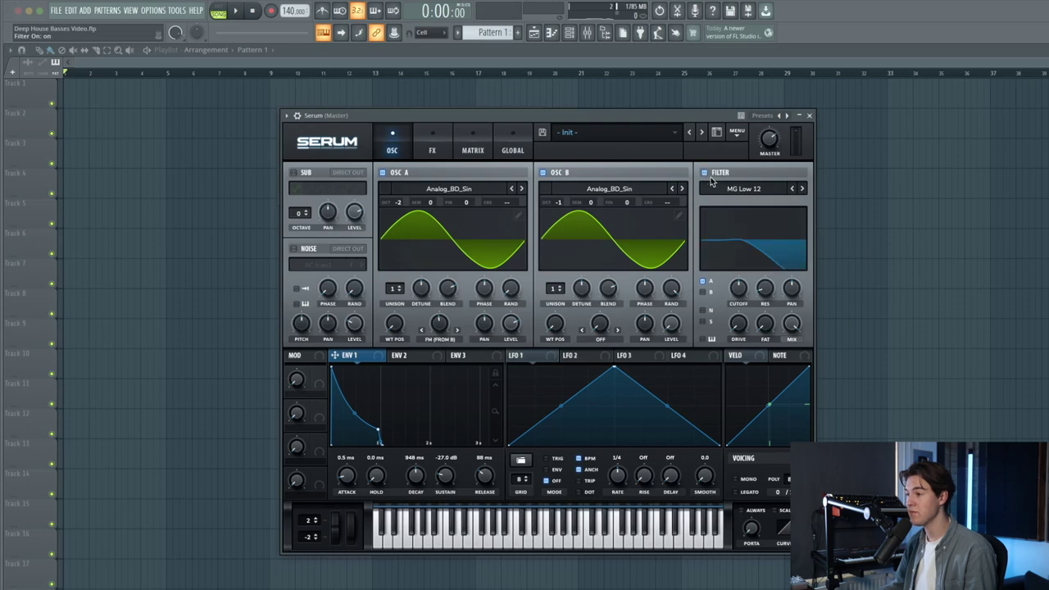
{"action": "left_click", "coordinate": [802, 189]}
{"action": "left_click_drag", "start_coordinate": [745, 292], "coordinate": [749, 279]}
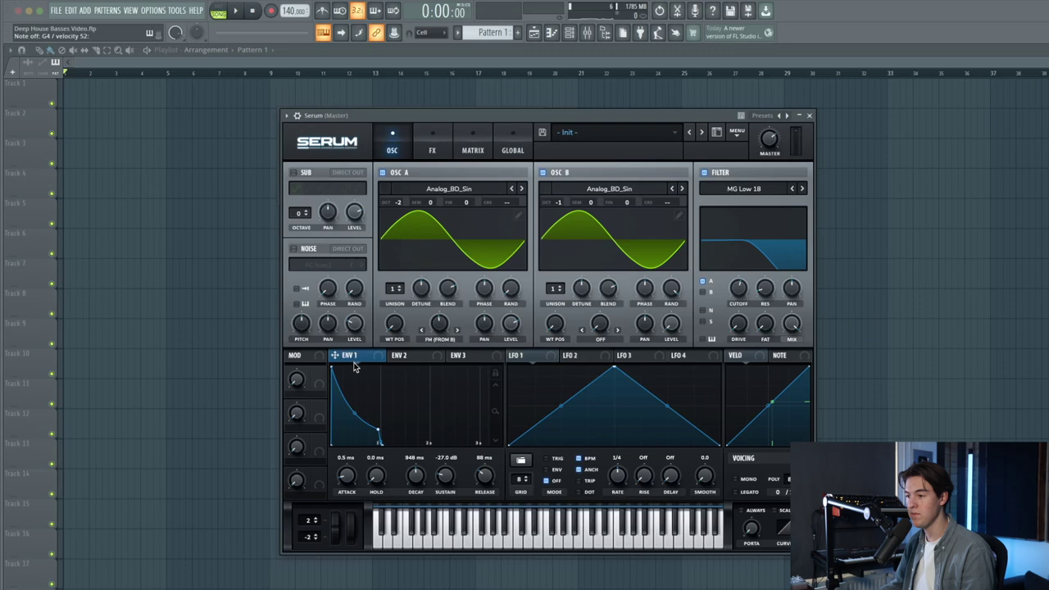
Step: Route Envelope 1 to the filter cutoff, lower the cutoff, and set Envelope 1 decay to 813 ms
{"action": "left_click_drag", "start_coordinate": [354, 361], "coordinate": [734, 325]}
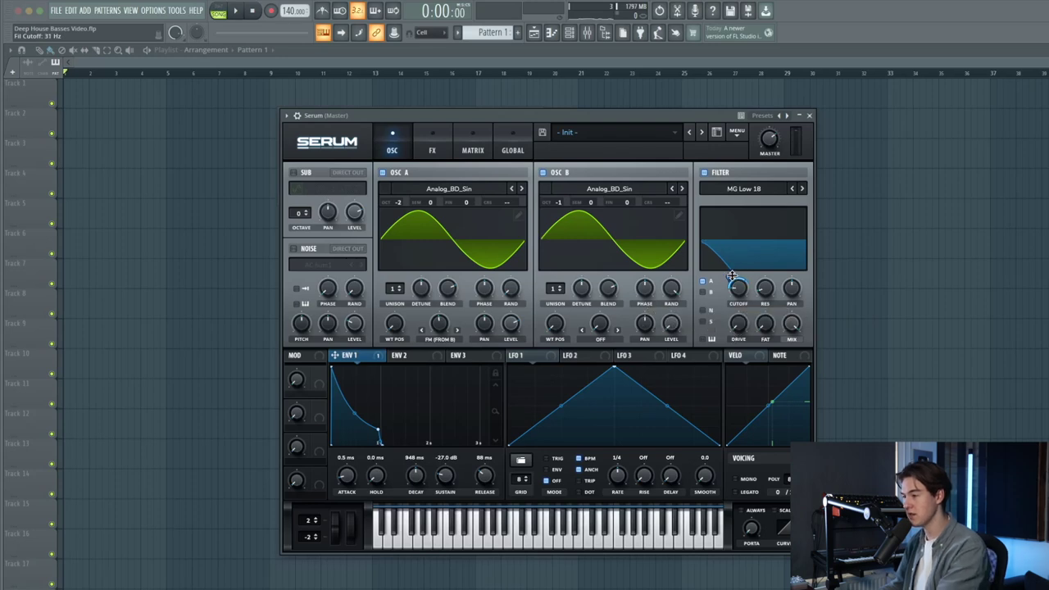
{"action": "left_click", "coordinate": [734, 282]}
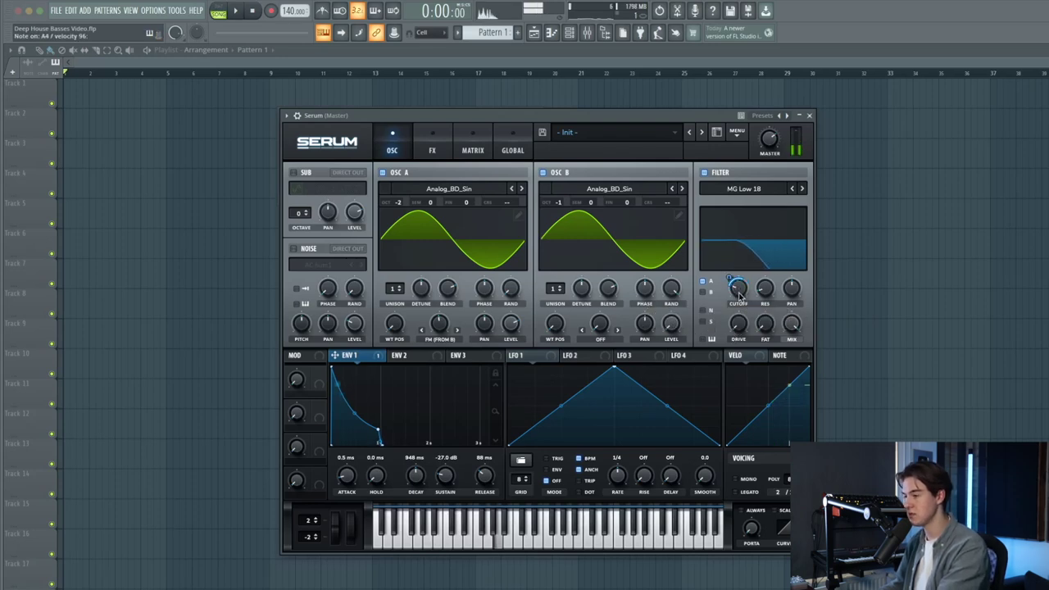
{"action": "mouse_move", "coordinate": [774, 136]}
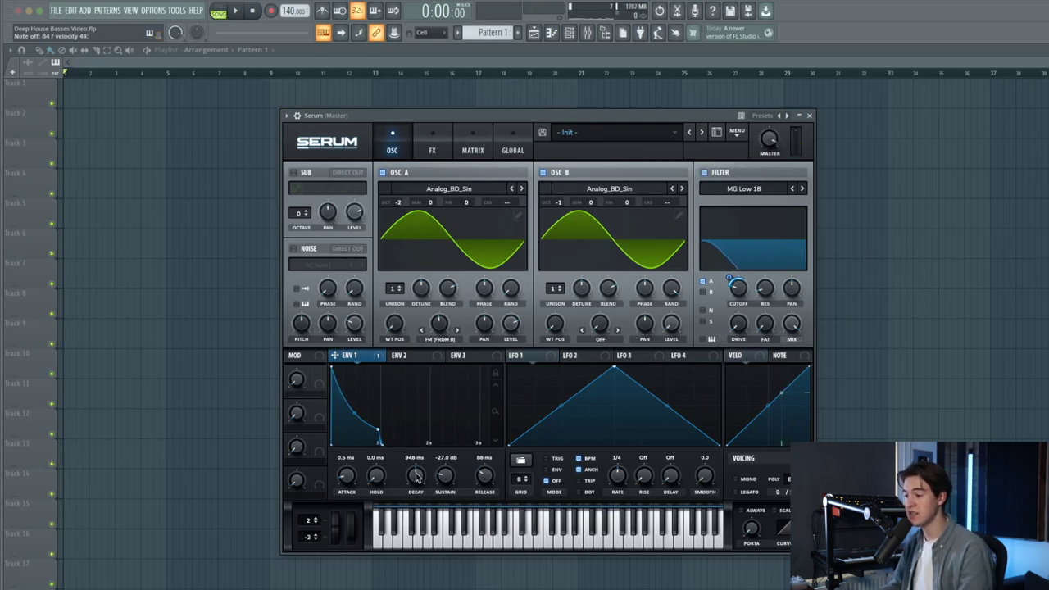
{"action": "scroll", "coordinate": [417, 479], "scroll_direction": "down", "scroll_amount": 3}
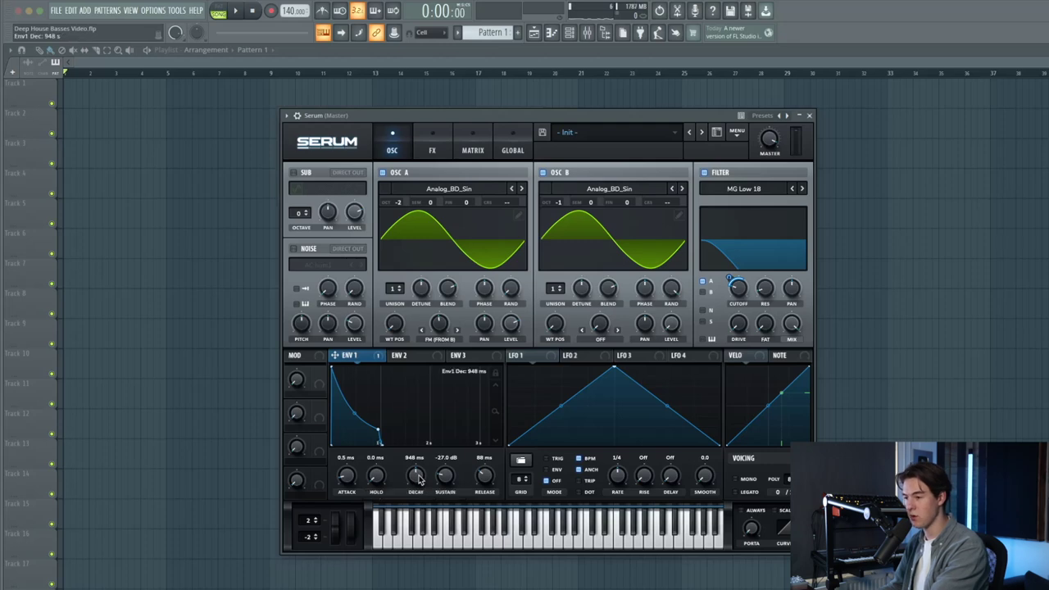
{"action": "scroll", "coordinate": [417, 480], "scroll_direction": "up", "scroll_amount": 1}
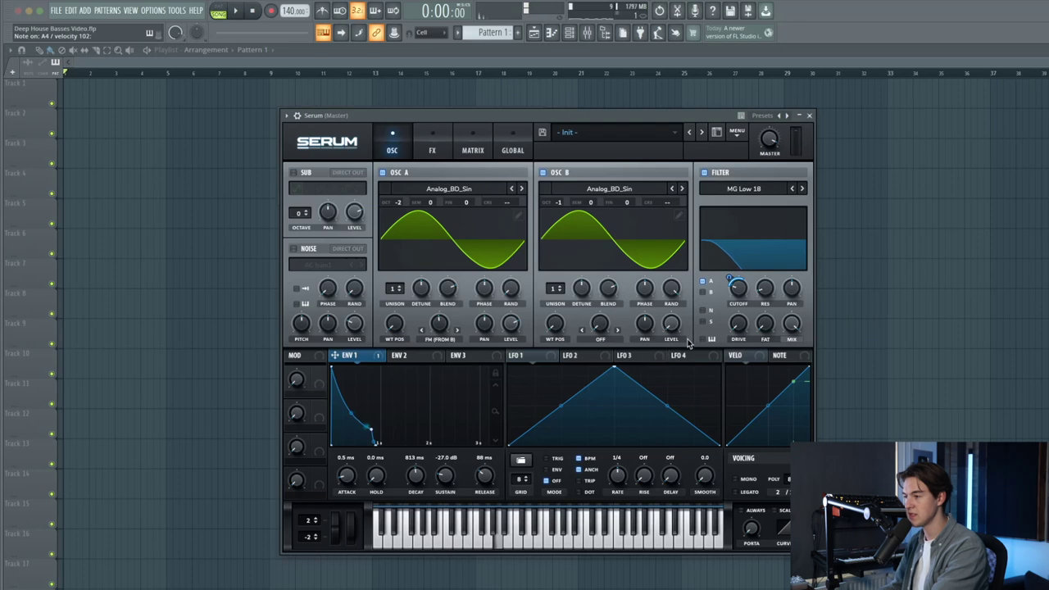
{"action": "mouse_move", "coordinate": [742, 330]}
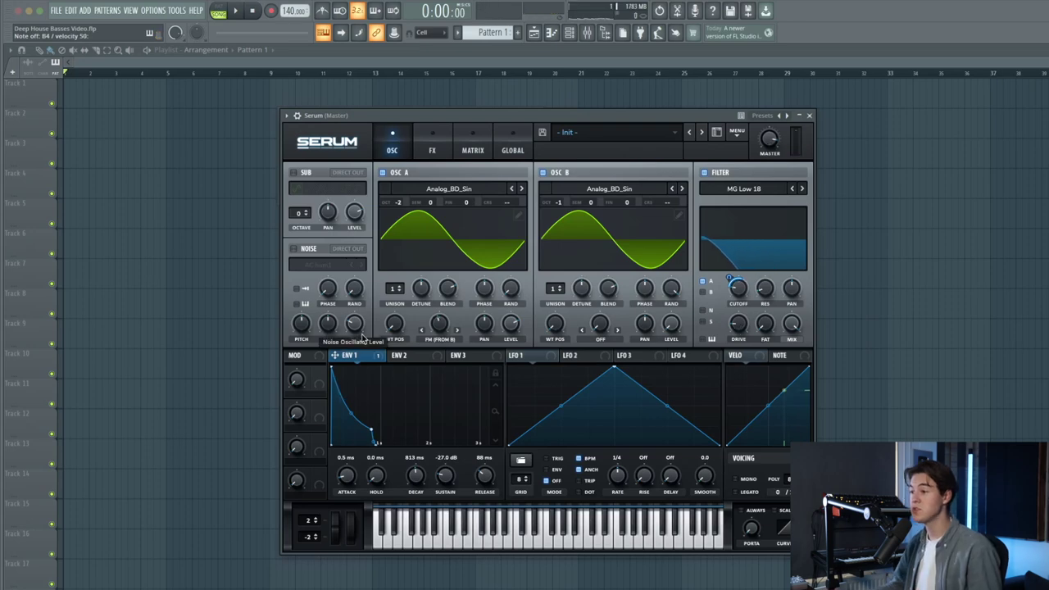
{"action": "left_click", "coordinate": [414, 357]}
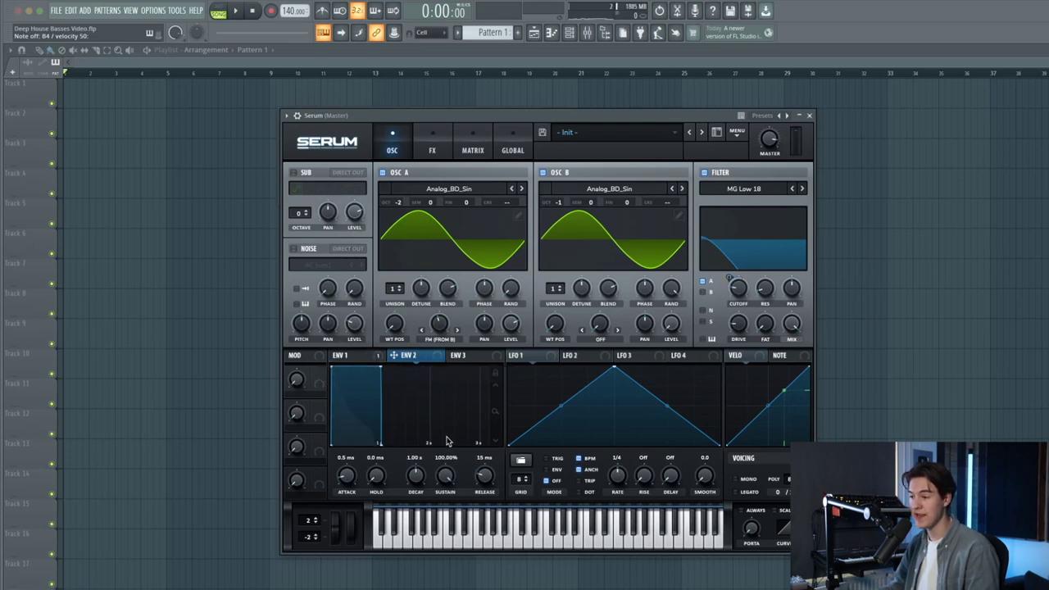
Step: Give Envelope 2 zero sustain and 15 ms decay, driving oscillator A's coarse pitch at amount 8
{"action": "left_click_drag", "start_coordinate": [450, 486], "coordinate": [426, 554]}
{"action": "left_click_drag", "start_coordinate": [419, 480], "coordinate": [413, 503]}
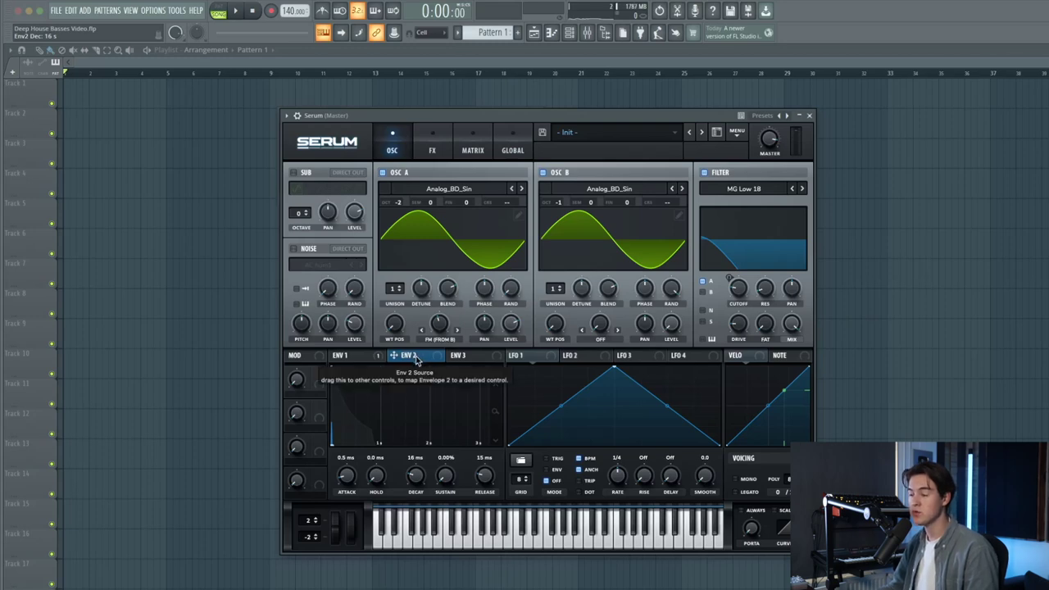
{"action": "left_click_drag", "start_coordinate": [412, 358], "coordinate": [514, 205]}
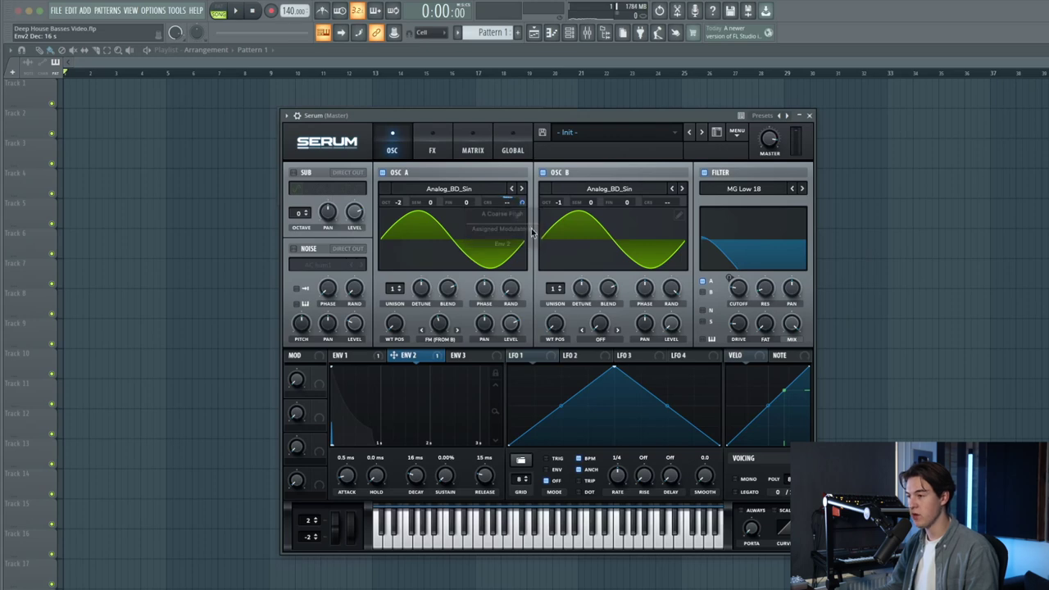
{"action": "left_click_drag", "start_coordinate": [521, 202], "coordinate": [524, 200]}
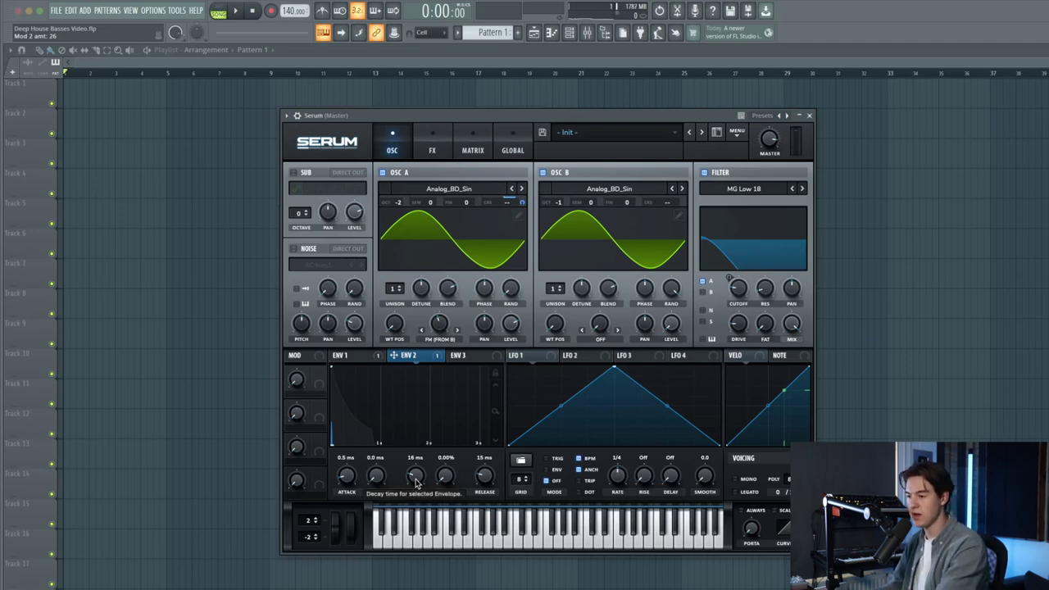
{"action": "mouse_move", "coordinate": [415, 483]}
{"action": "left_mouse_down"}
{"action": "mouse_move", "coordinate": [432, 462]}
{"action": "mouse_move", "coordinate": [419, 486]}
{"action": "left_mouse_up"}
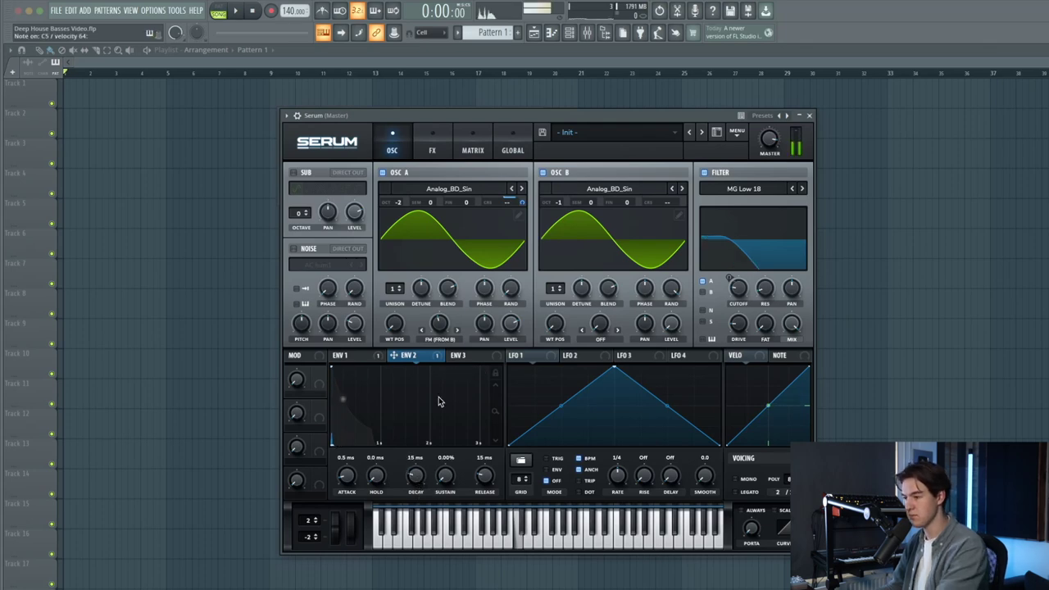
{"action": "mouse_move", "coordinate": [508, 203]}
{"action": "left_mouse_down"}
{"action": "mouse_move", "coordinate": [518, 225]}
{"action": "mouse_move", "coordinate": [524, 184]}
{"action": "mouse_move", "coordinate": [523, 198]}
{"action": "left_mouse_up"}
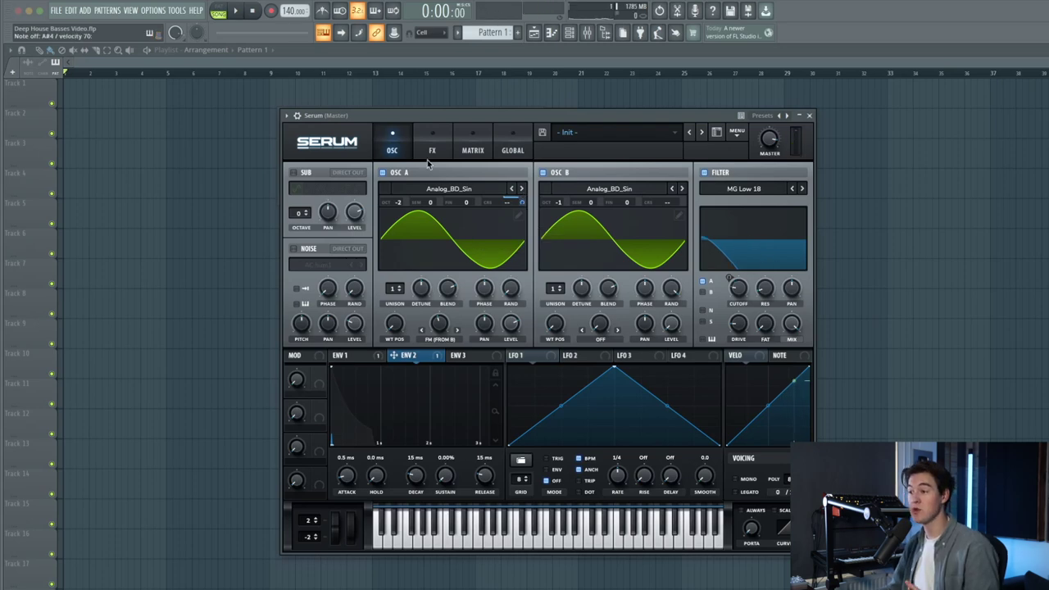
{"action": "left_click", "coordinate": [430, 152]}
Step: Turn on Hyper/Dimension and add a hall reverb with 1.1 s decay and 80% low cut
{"action": "left_click", "coordinate": [303, 177]}
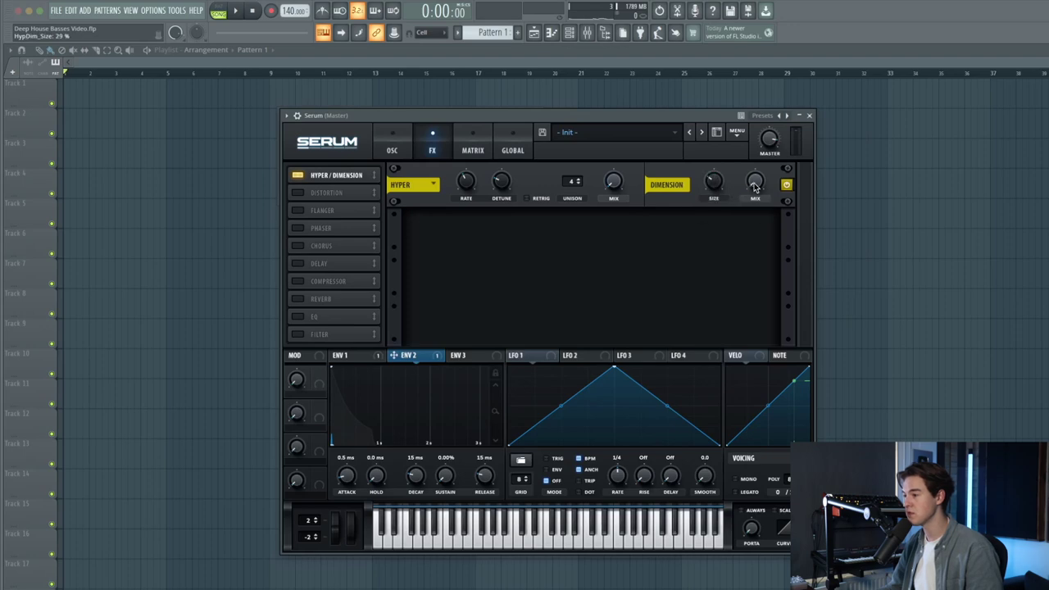
{"action": "left_click_drag", "start_coordinate": [755, 186], "coordinate": [759, 154]}
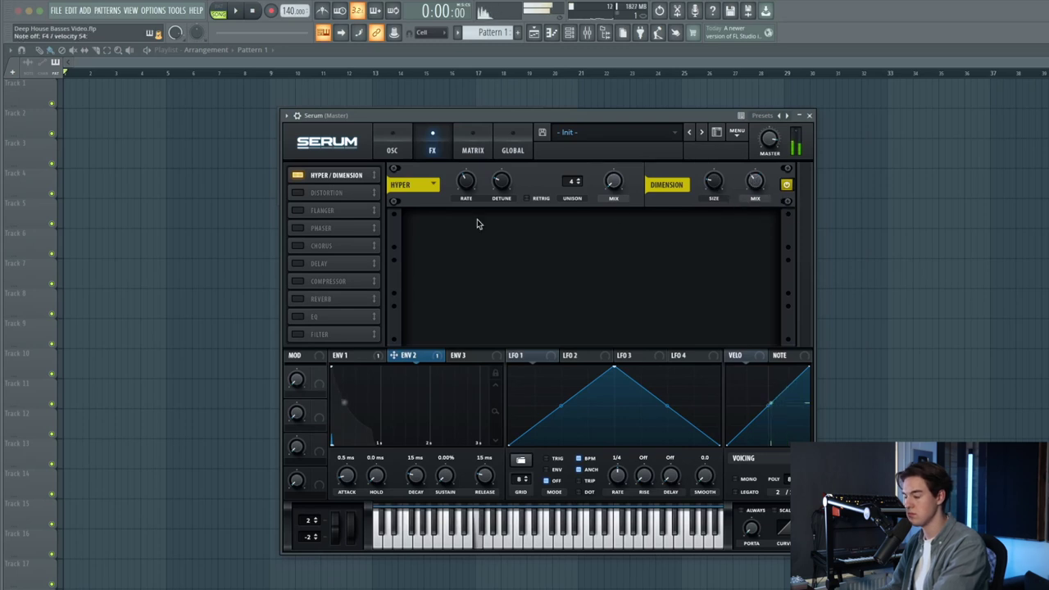
{"action": "left_click", "coordinate": [297, 299]}
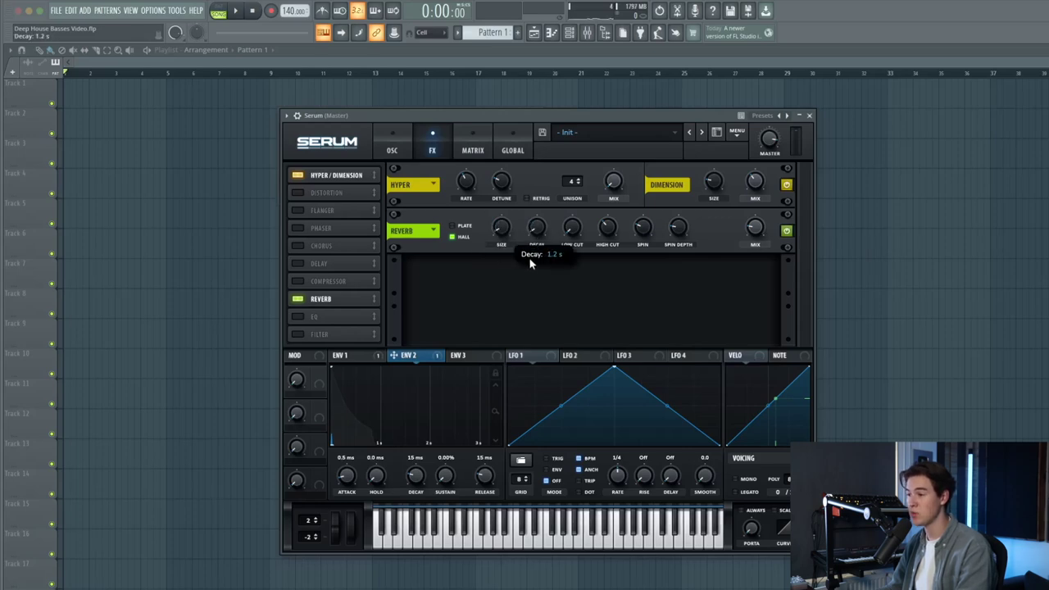
{"action": "left_click_drag", "start_coordinate": [530, 262], "coordinate": [531, 265]}
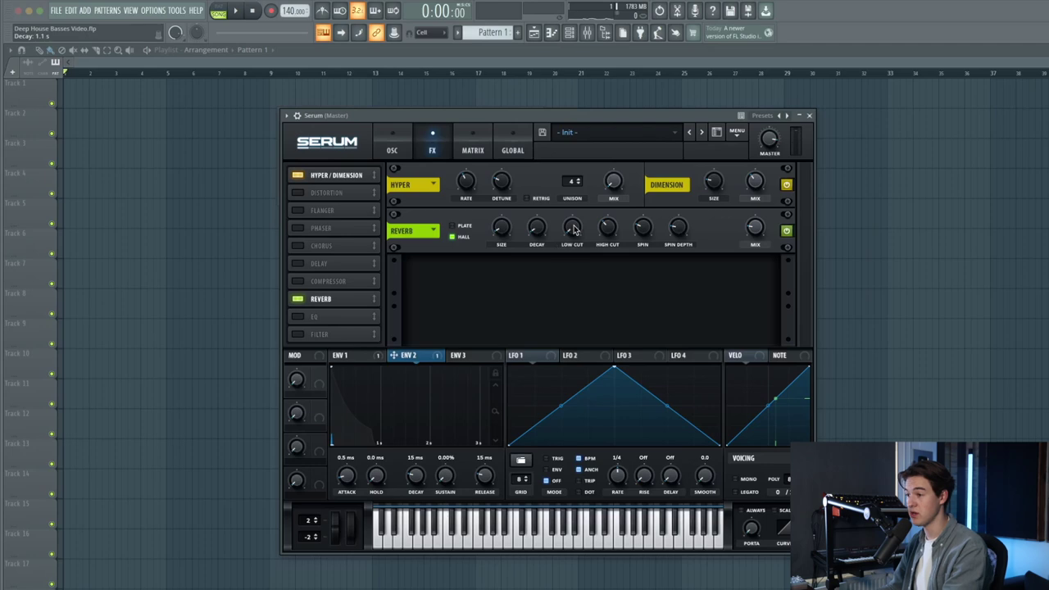
{"action": "mouse_move", "coordinate": [578, 229]}
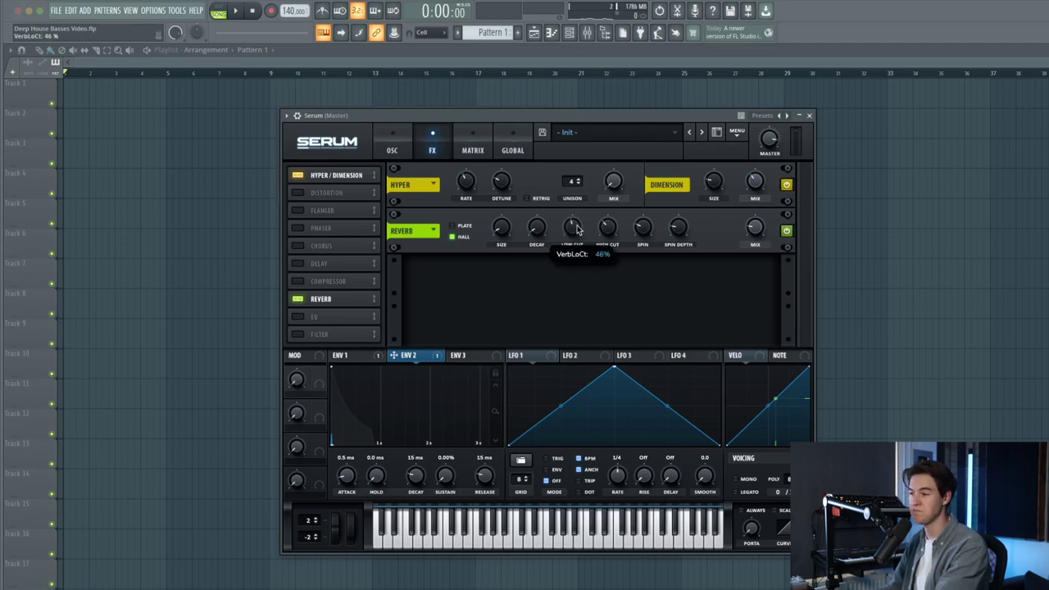
{"action": "left_click_drag", "start_coordinate": [577, 229], "coordinate": [577, 223]}
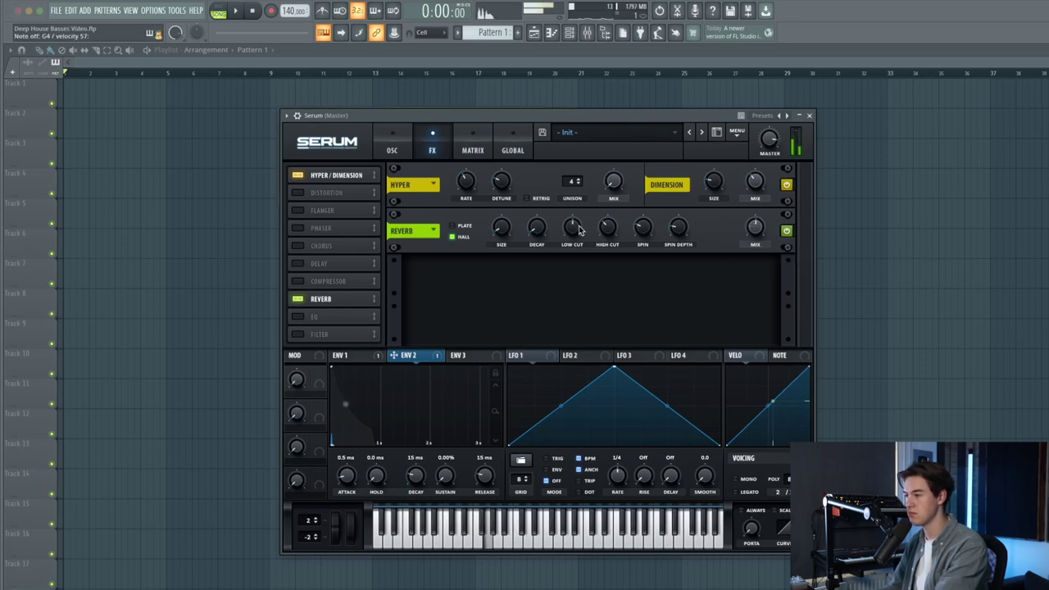
{"action": "left_click_drag", "start_coordinate": [591, 229], "coordinate": [595, 209]}
{"action": "mouse_move", "coordinate": [753, 246]}
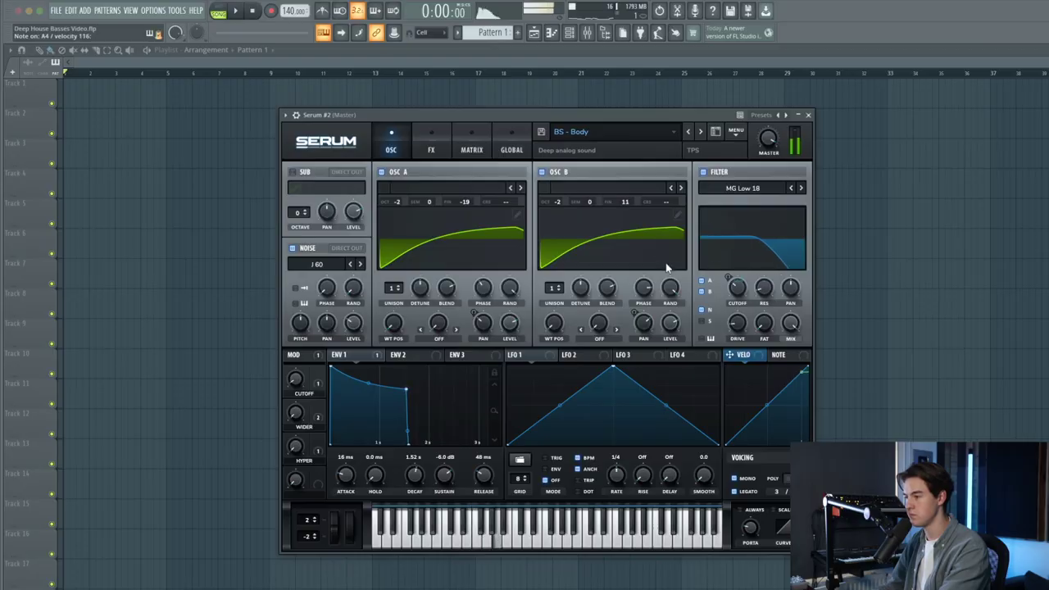
Step: Lower the filter cutoff of the BS - Body reference preset to about 152 Hz
{"action": "left_click_drag", "start_coordinate": [735, 285], "coordinate": [735, 295]}
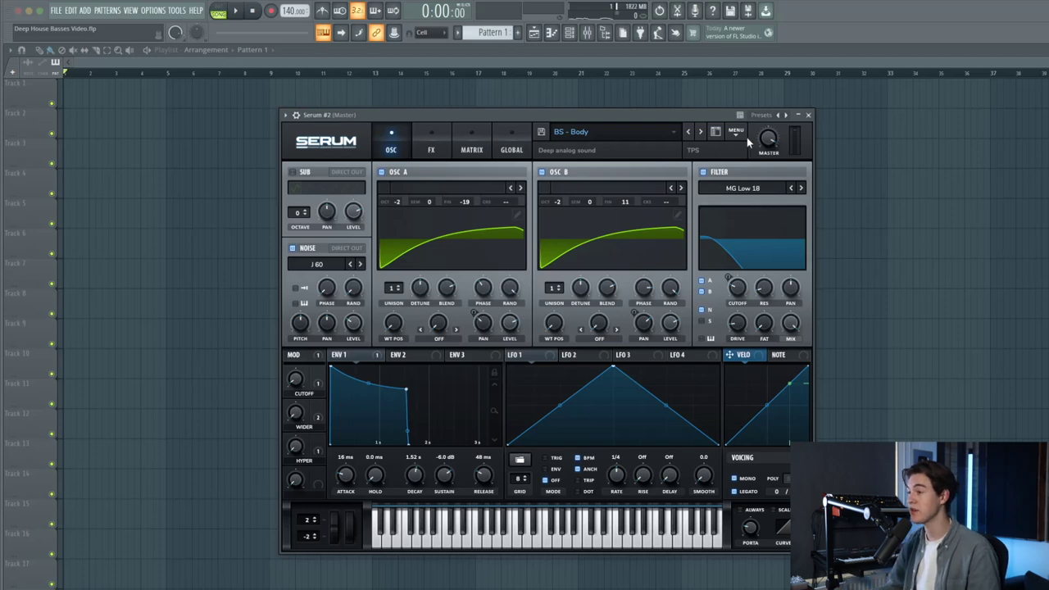
Step: Reset to the init preset and set oscillator A to Basic Mini, two octaves down
{"action": "left_click", "coordinate": [740, 134]}
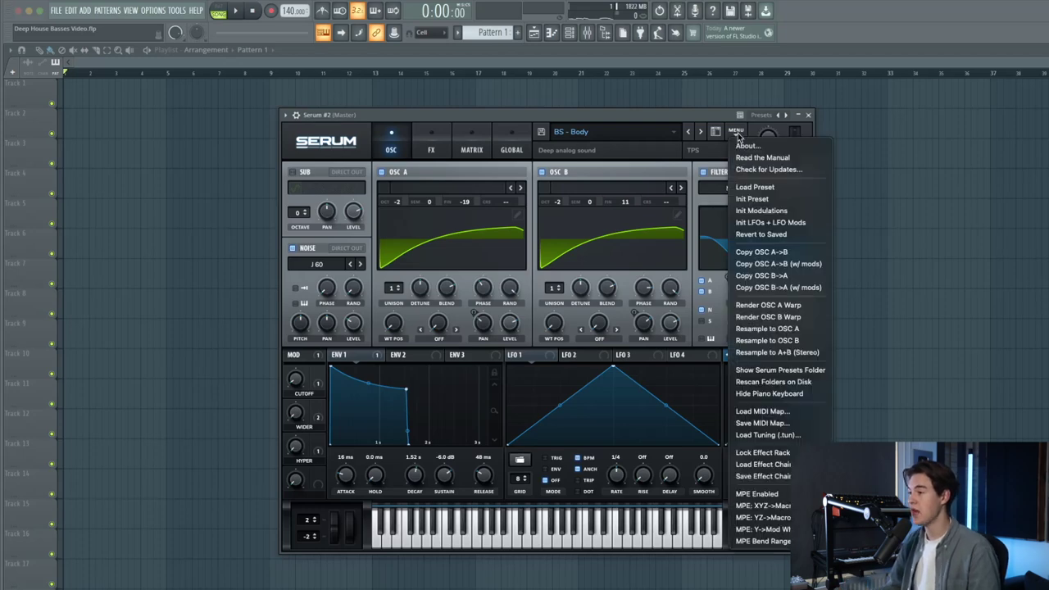
{"action": "left_click", "coordinate": [754, 199]}
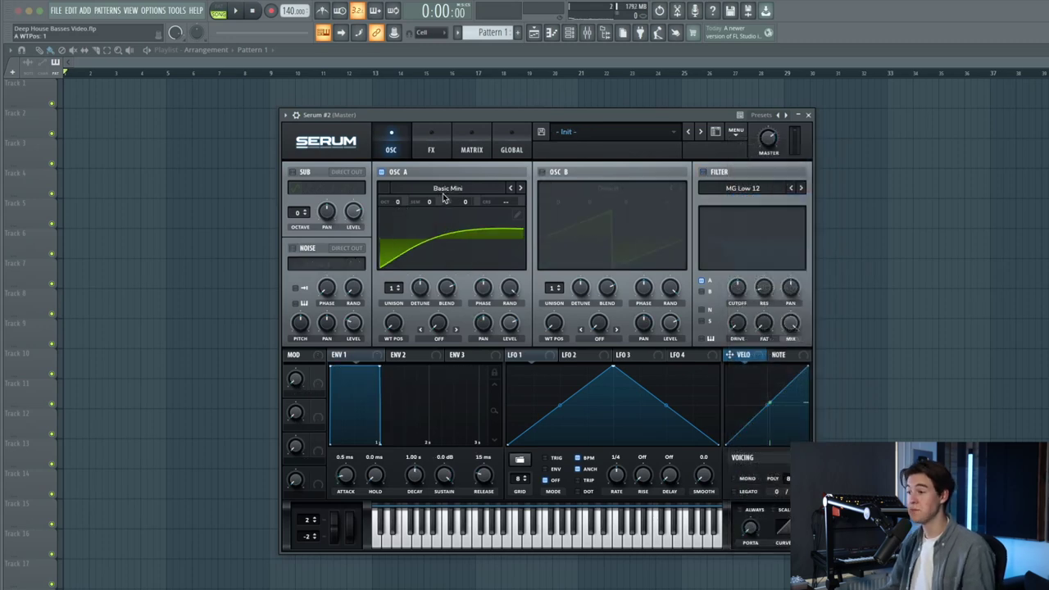
{"action": "left_click", "coordinate": [445, 195]}
{"action": "mouse_move", "coordinate": [445, 202]}
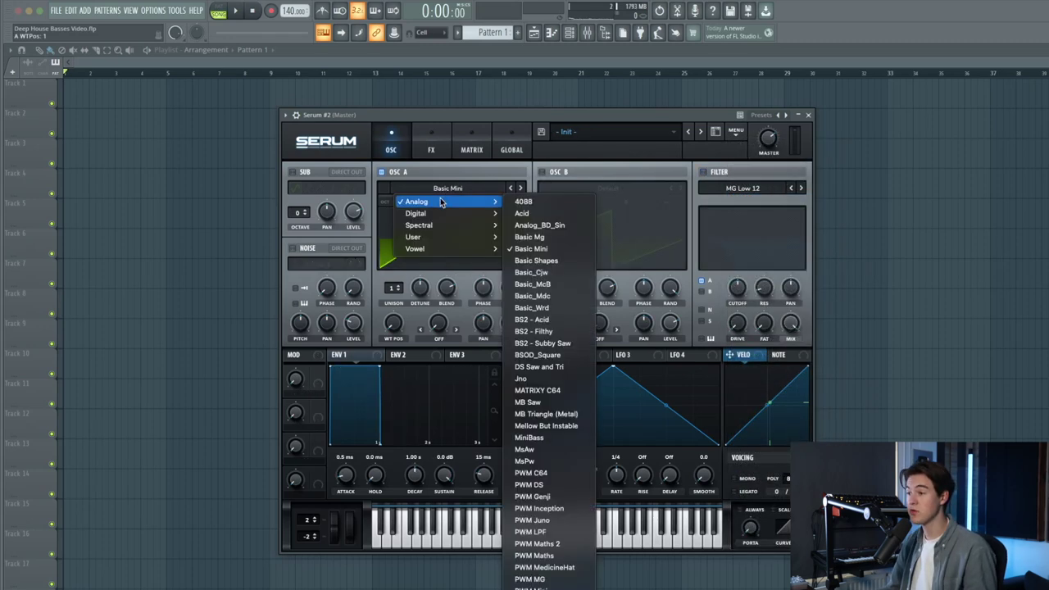
{"action": "left_click", "coordinate": [542, 249]}
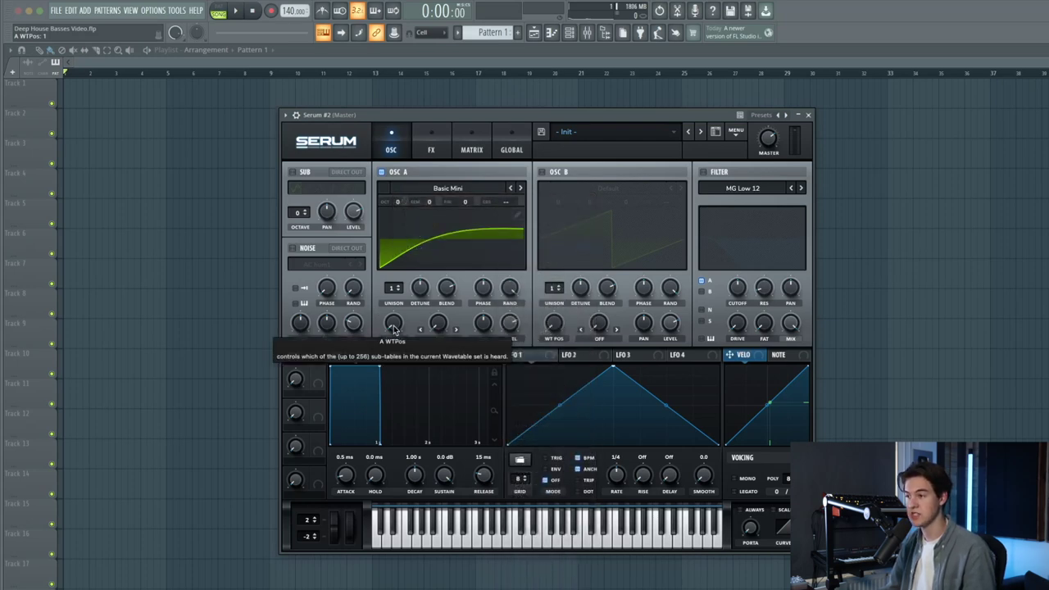
{"action": "left_click_drag", "start_coordinate": [397, 202], "coordinate": [399, 218]}
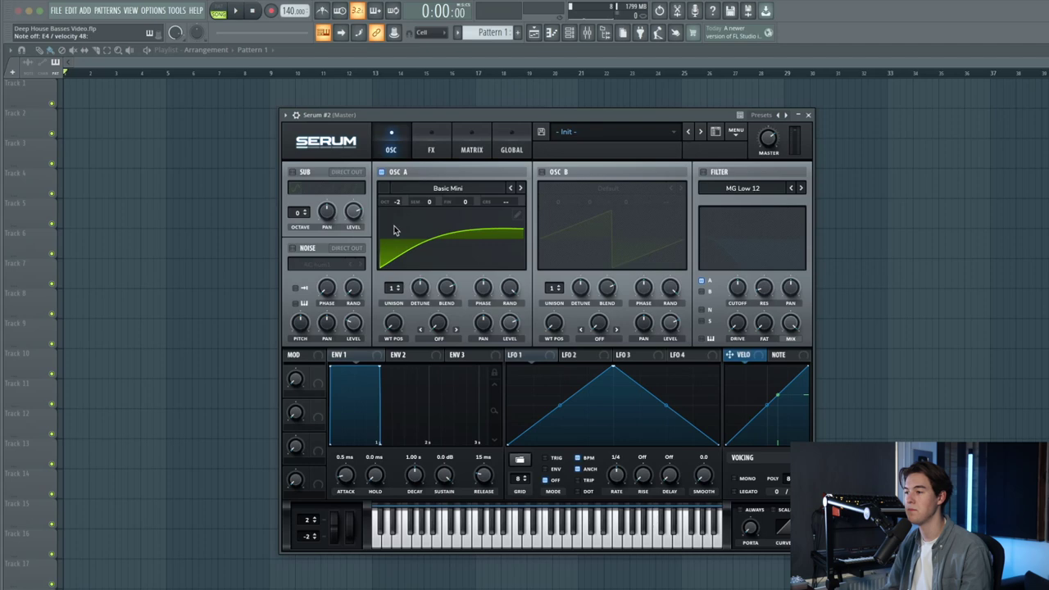
Step: Enable oscillator B on Basic Mini at -2 octaves, leaving oscillator A's unison at one voice
{"action": "left_click", "coordinate": [542, 172]}
{"action": "left_click", "coordinate": [577, 192]}
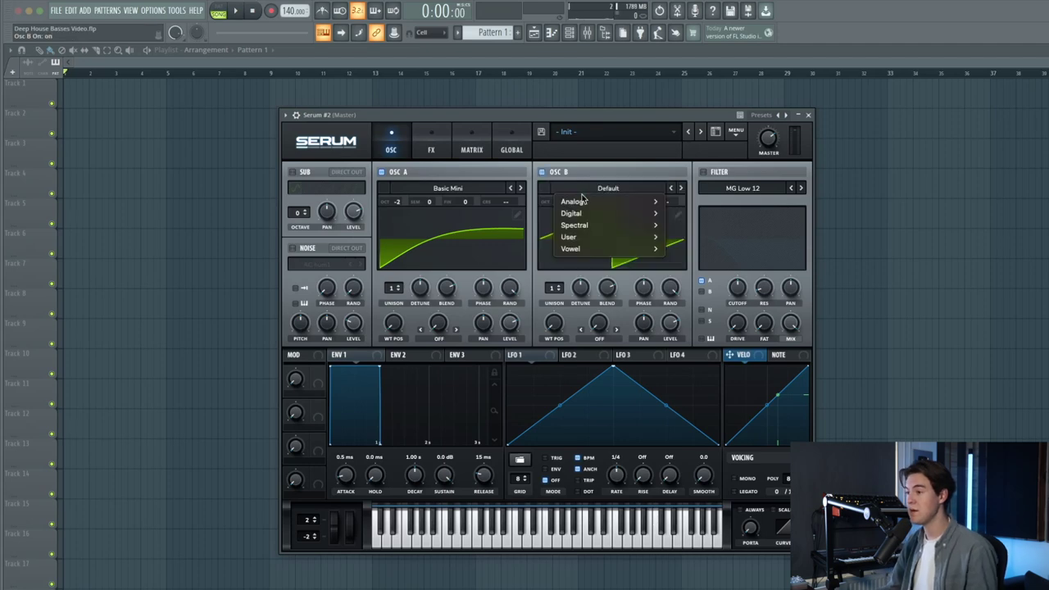
{"action": "mouse_move", "coordinate": [584, 205]}
{"action": "left_click", "coordinate": [678, 249]}
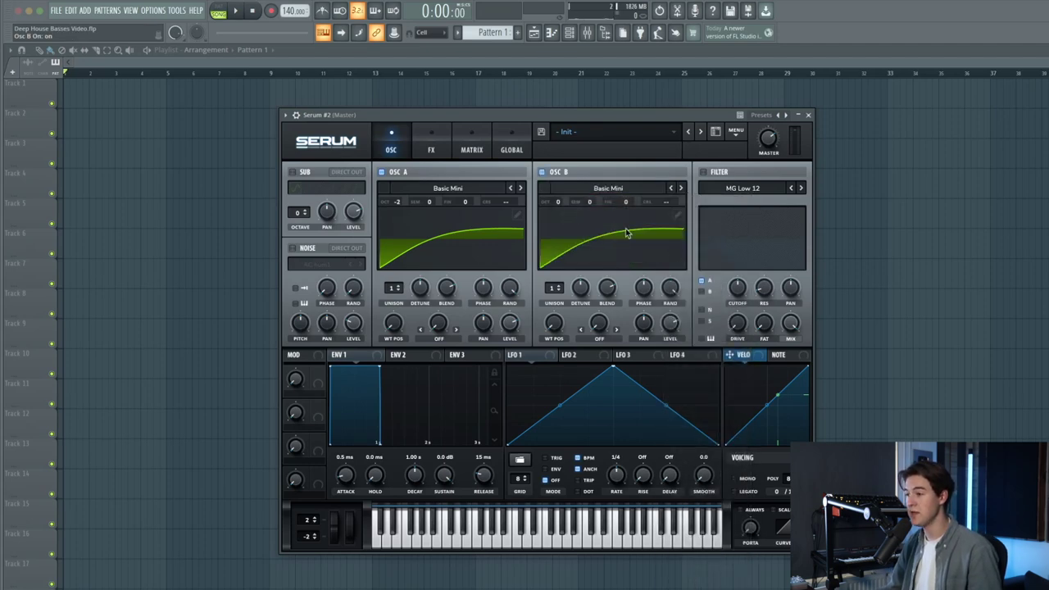
{"action": "left_click_drag", "start_coordinate": [556, 206], "coordinate": [603, 238]}
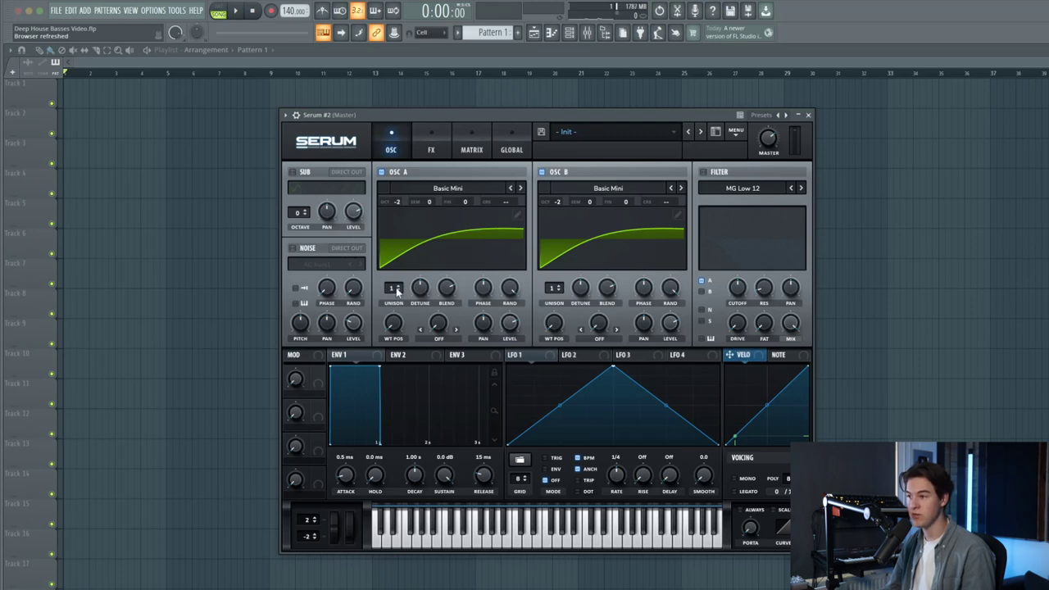
{"action": "left_click_drag", "start_coordinate": [397, 291], "coordinate": [419, 301]}
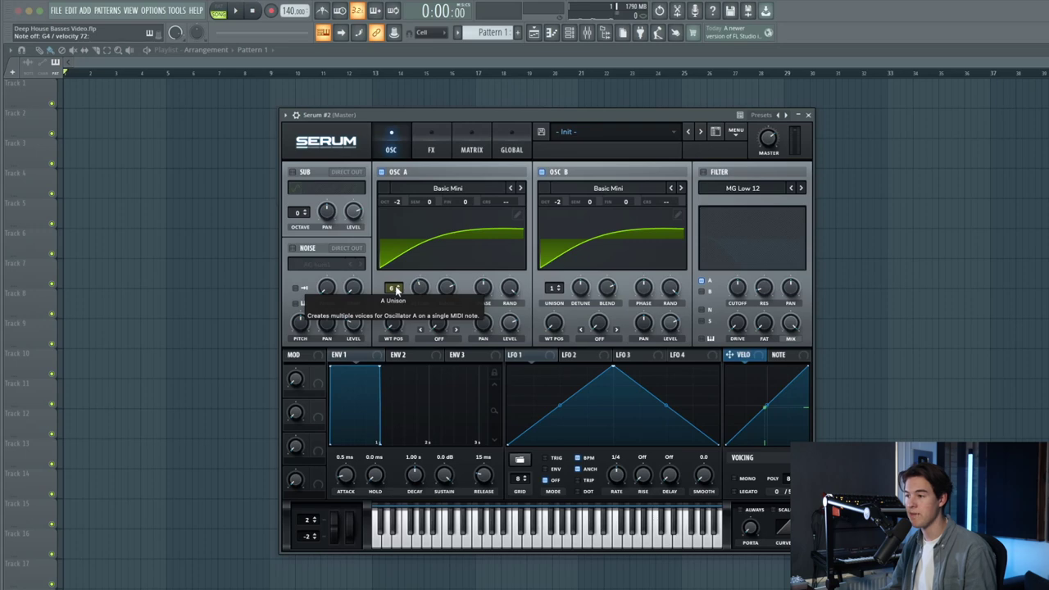
{"action": "left_click_drag", "start_coordinate": [398, 288], "coordinate": [395, 347]}
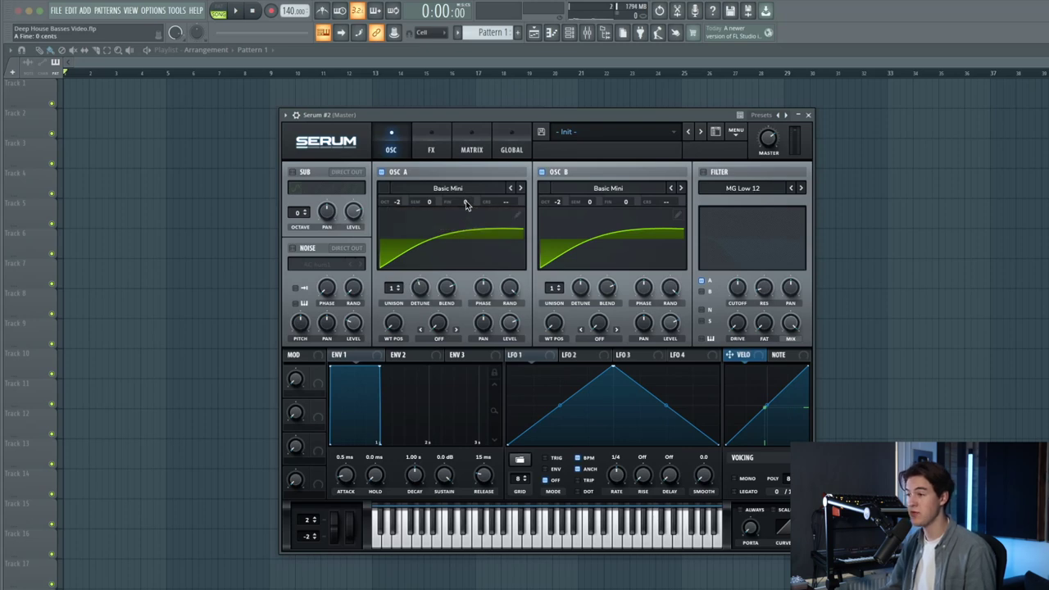
Step: Fine-tune oscillator A to -16 cents and oscillator B to +12, and pan oscillator A 15 left
{"action": "left_click_drag", "start_coordinate": [466, 202], "coordinate": [468, 214]}
{"action": "mouse_move", "coordinate": [626, 203]}
{"action": "left_mouse_down"}
{"action": "mouse_move", "coordinate": [635, 182]}
{"action": "mouse_move", "coordinate": [635, 204]}
{"action": "left_mouse_up"}
{"action": "scroll", "coordinate": [632, 204], "scroll_direction": "up", "scroll_amount": 2}
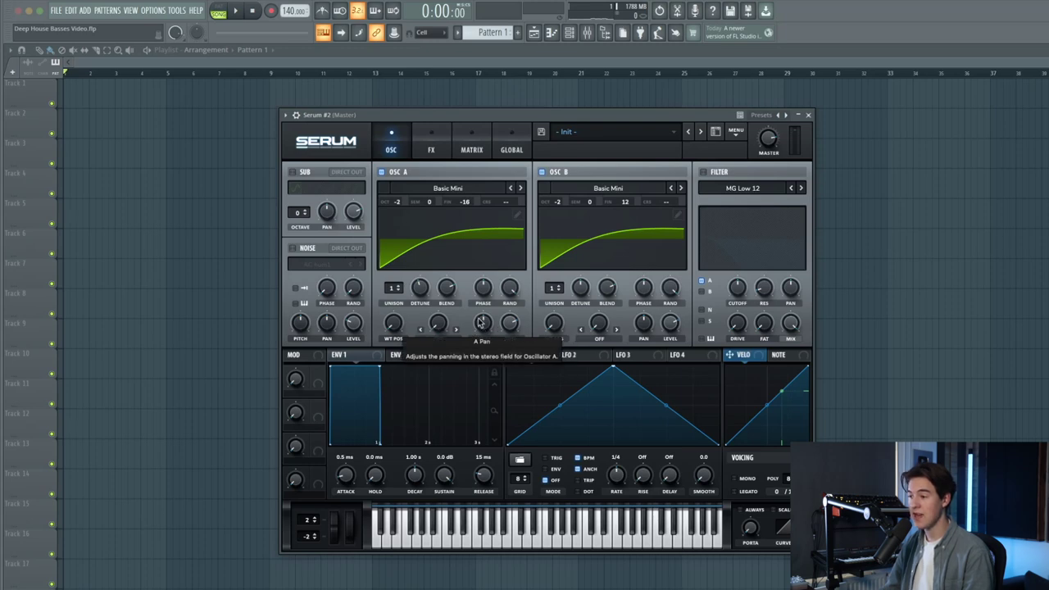
{"action": "left_click_drag", "start_coordinate": [482, 322], "coordinate": [486, 344]}
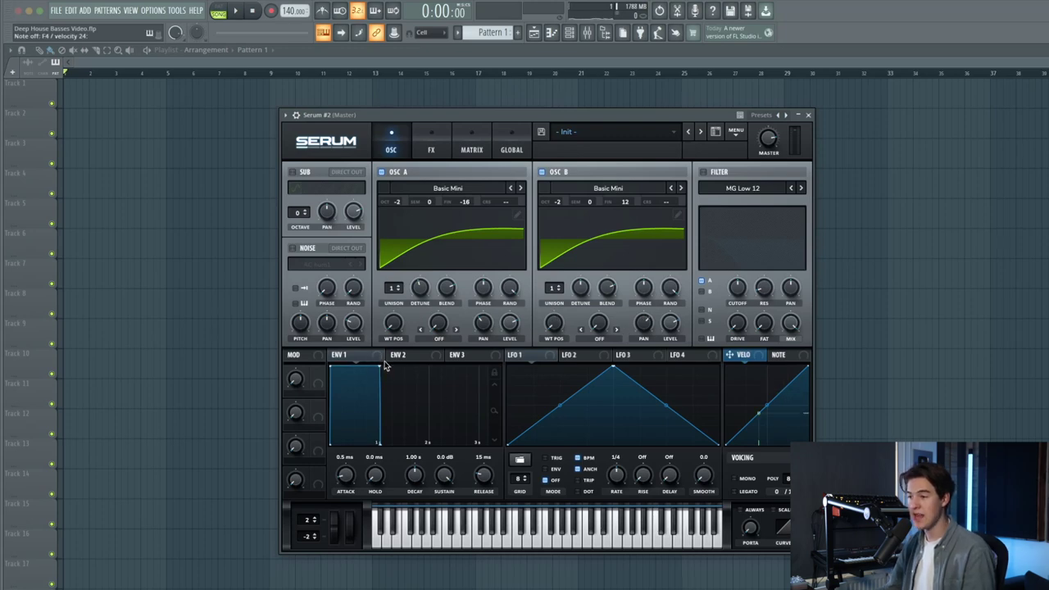
Step: Set Envelope 1 to about -7.8 dB sustain, 1.42 s decay and 155 ms release
{"action": "left_click_drag", "start_coordinate": [449, 476], "coordinate": [448, 518]}
{"action": "left_click_drag", "start_coordinate": [418, 485], "coordinate": [419, 473]}
{"action": "left_click_drag", "start_coordinate": [487, 483], "coordinate": [487, 472]}
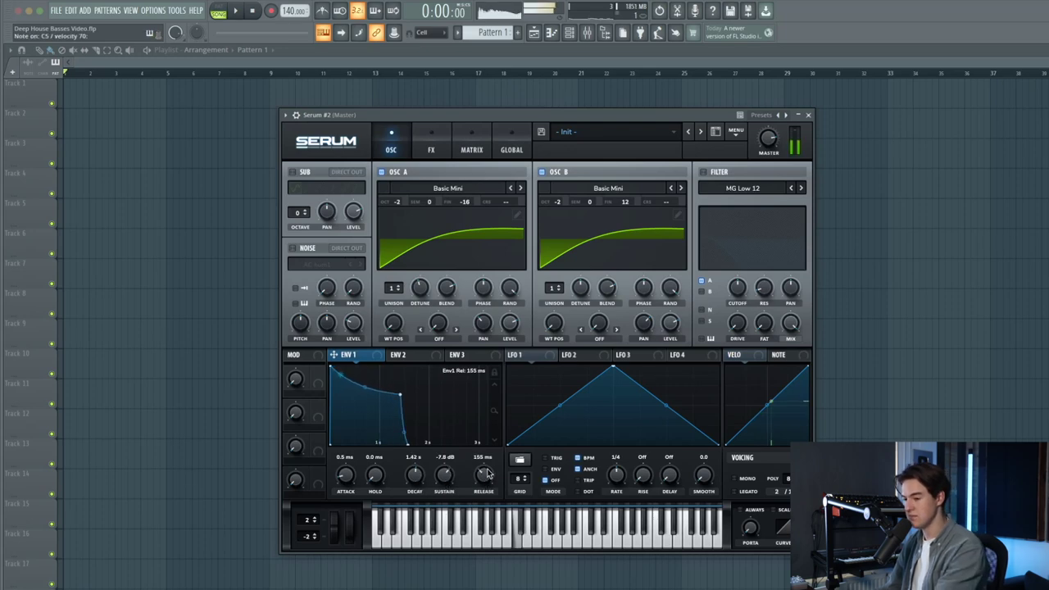
{"action": "scroll", "coordinate": [445, 485], "scroll_direction": "up", "scroll_amount": 1}
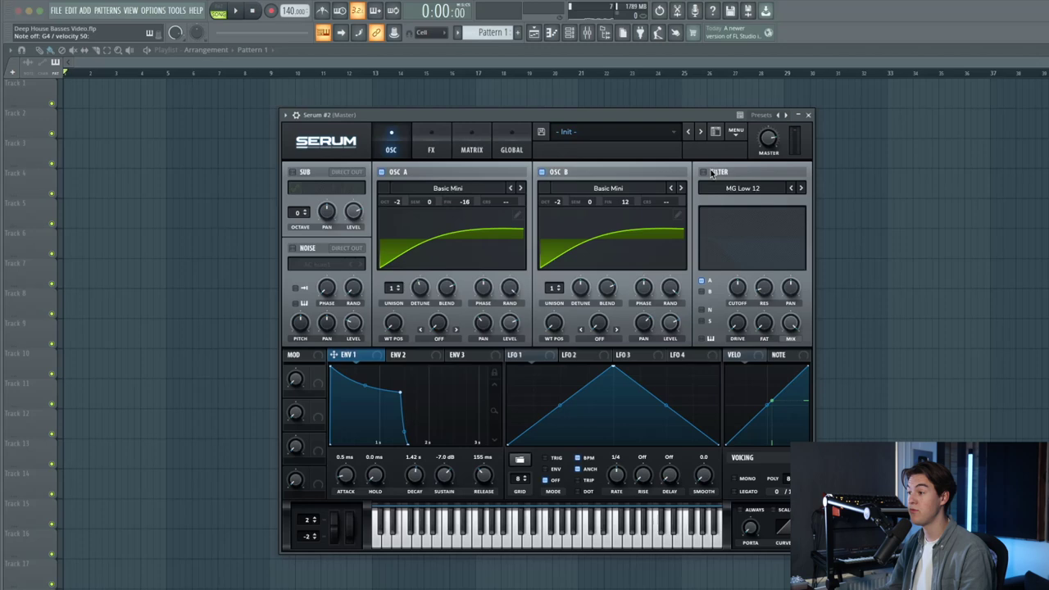
Step: Enable an MG Low 18 filter swept by Envelope 1 (1.64 s decay, -6.3 dB sustain) with some drive
{"action": "left_click", "coordinate": [703, 172]}
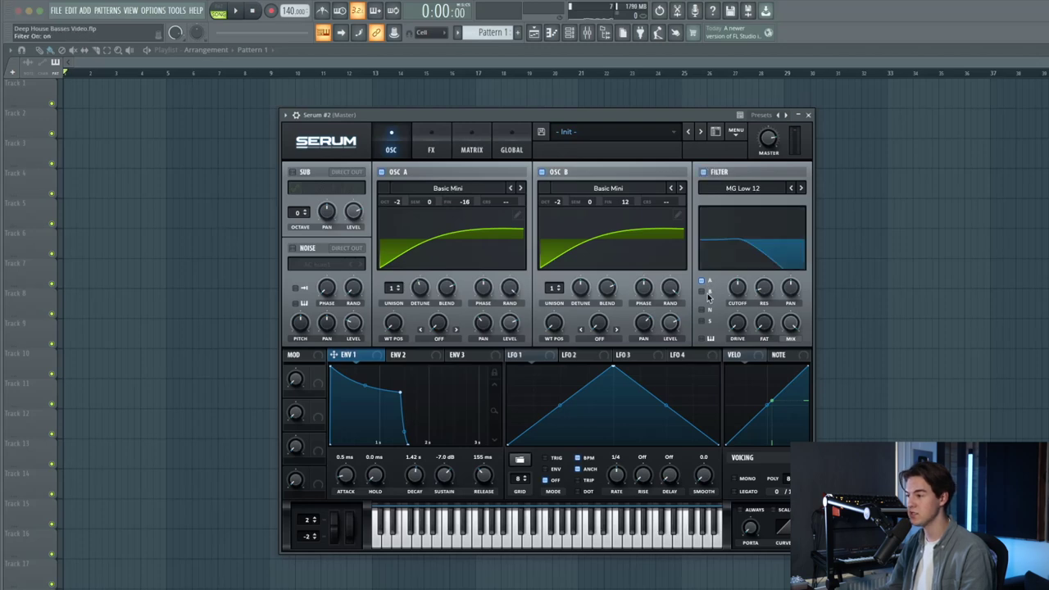
{"action": "left_click", "coordinate": [801, 189]}
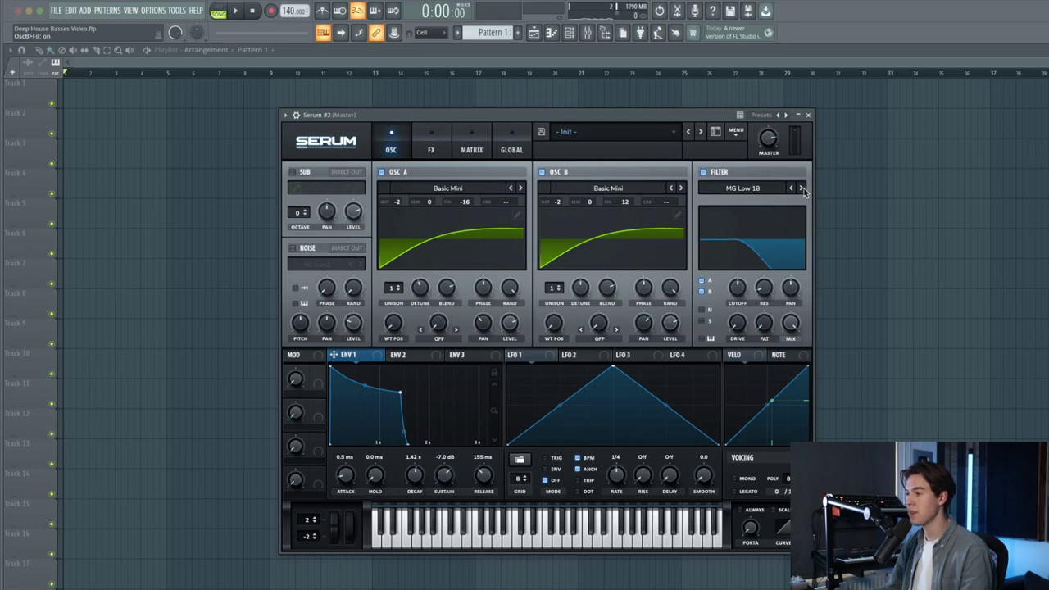
{"action": "left_click_drag", "start_coordinate": [370, 359], "coordinate": [729, 310]}
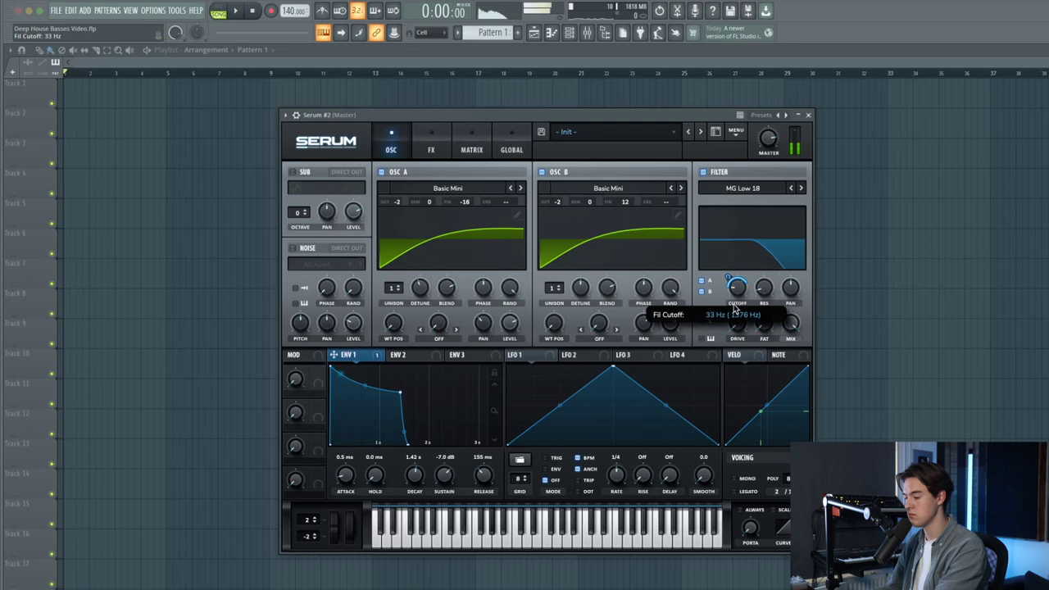
{"action": "mouse_move", "coordinate": [449, 476]}
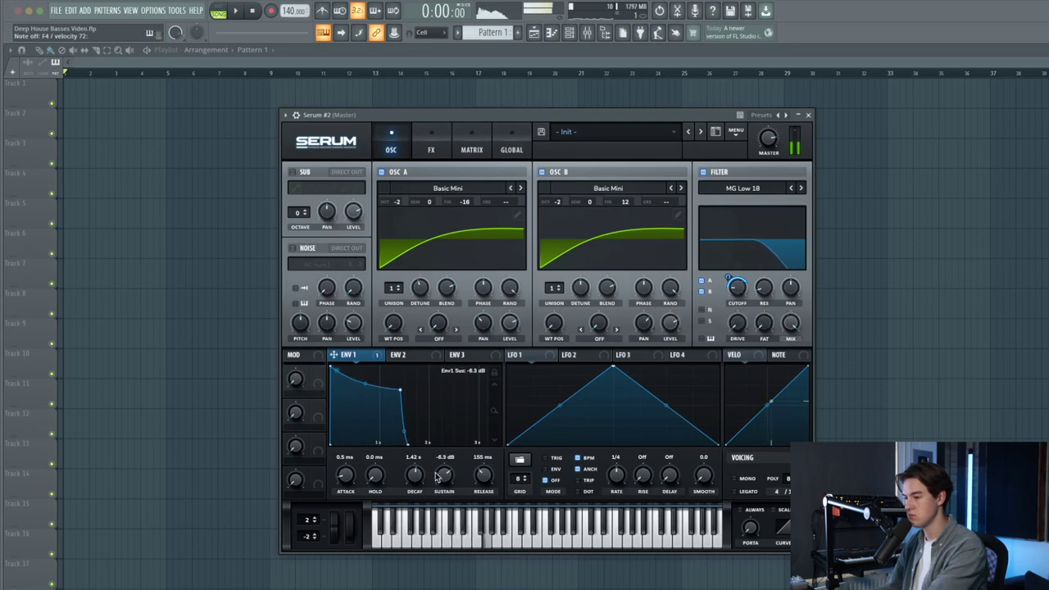
{"action": "left_click_drag", "start_coordinate": [400, 391], "coordinate": [412, 390]}
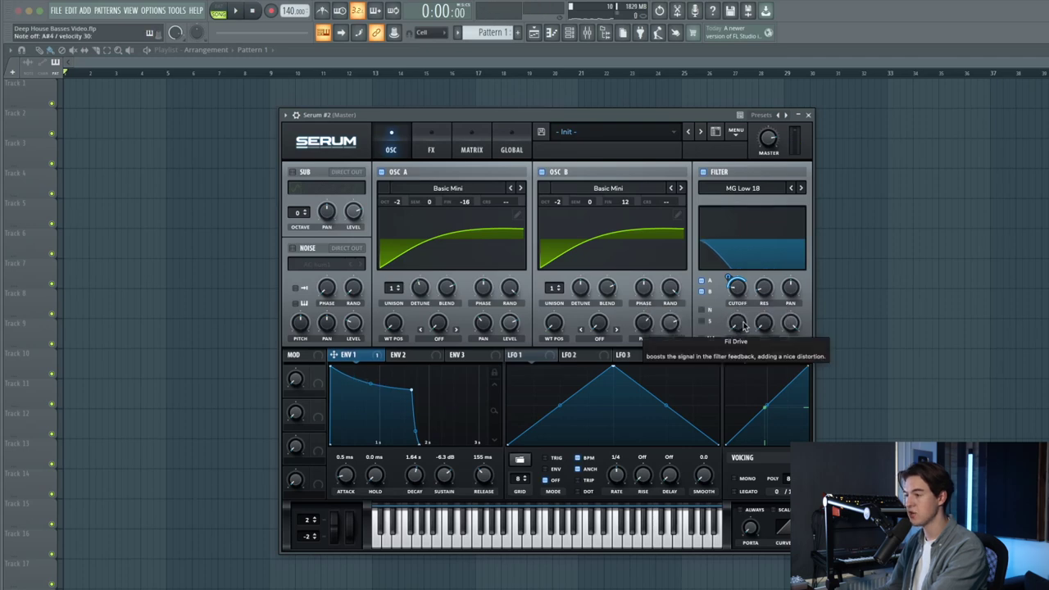
{"action": "left_click_drag", "start_coordinate": [743, 326], "coordinate": [742, 303]}
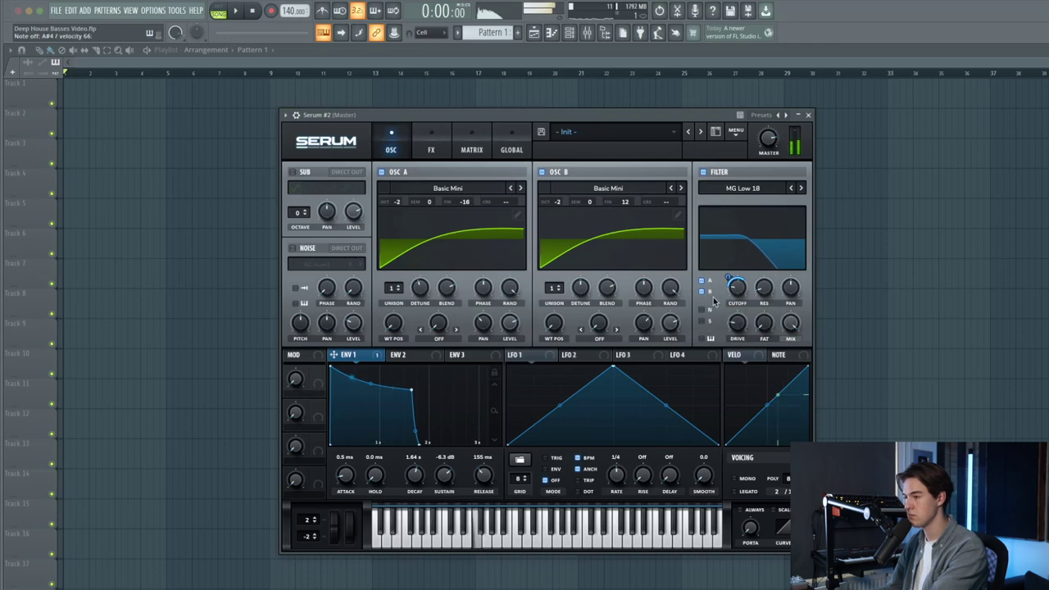
Step: Lower OSC B's fine tuning to 8 cents and turn on the noise oscillator with the J 60 sample
{"action": "left_click_drag", "start_coordinate": [625, 201], "coordinate": [620, 215]}
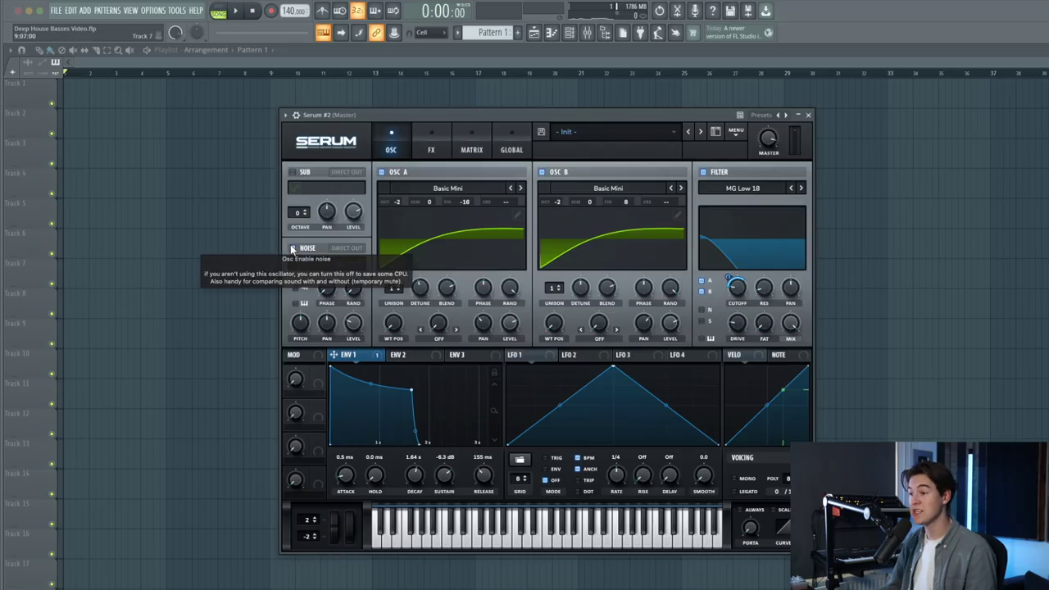
{"action": "left_click", "coordinate": [292, 248]}
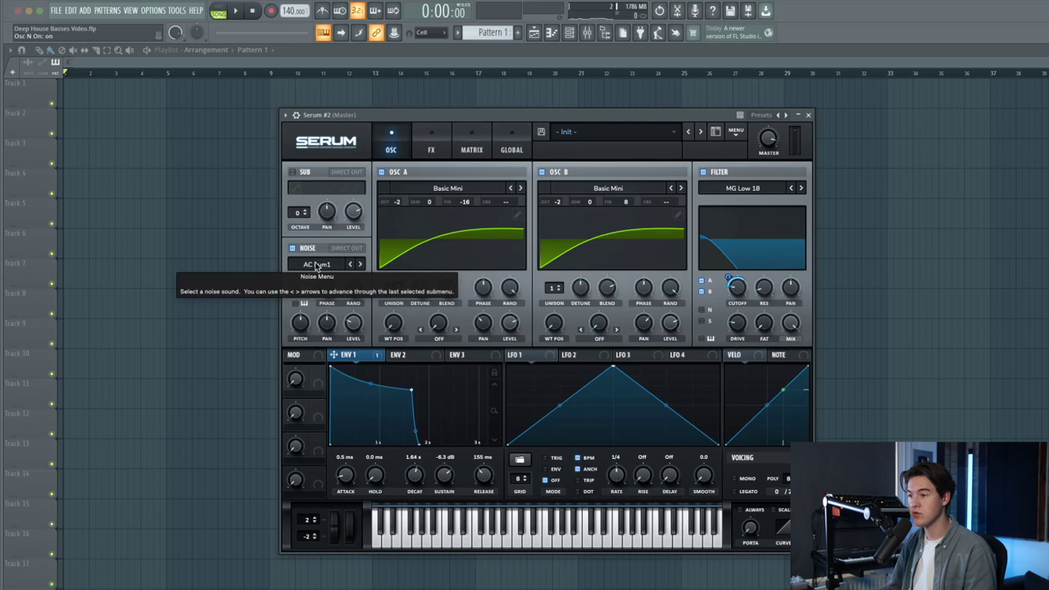
{"action": "left_click", "coordinate": [317, 265]}
{"action": "mouse_move", "coordinate": [322, 279]}
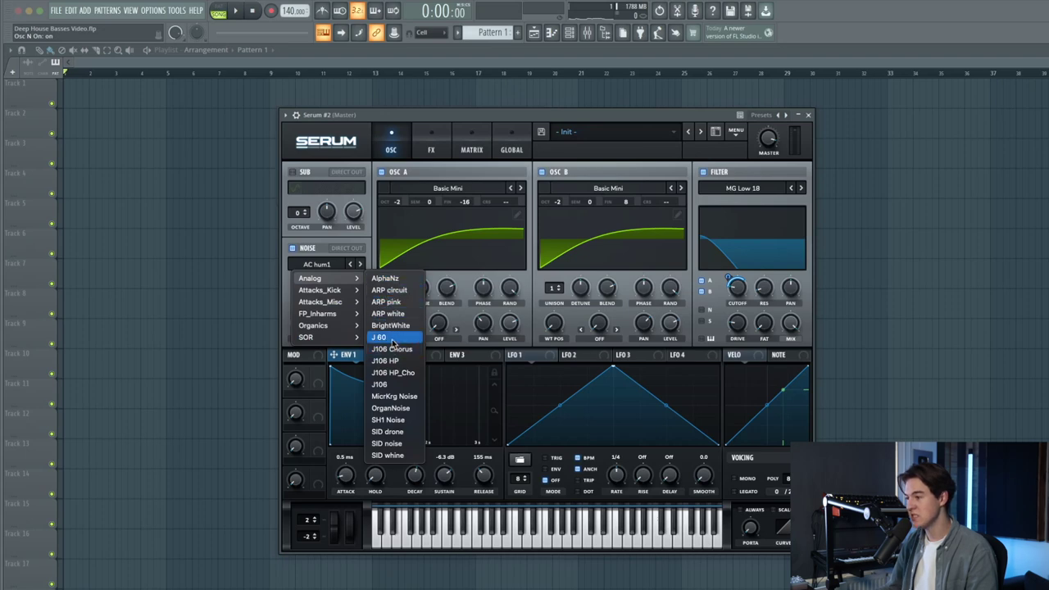
{"action": "left_click", "coordinate": [384, 337]}
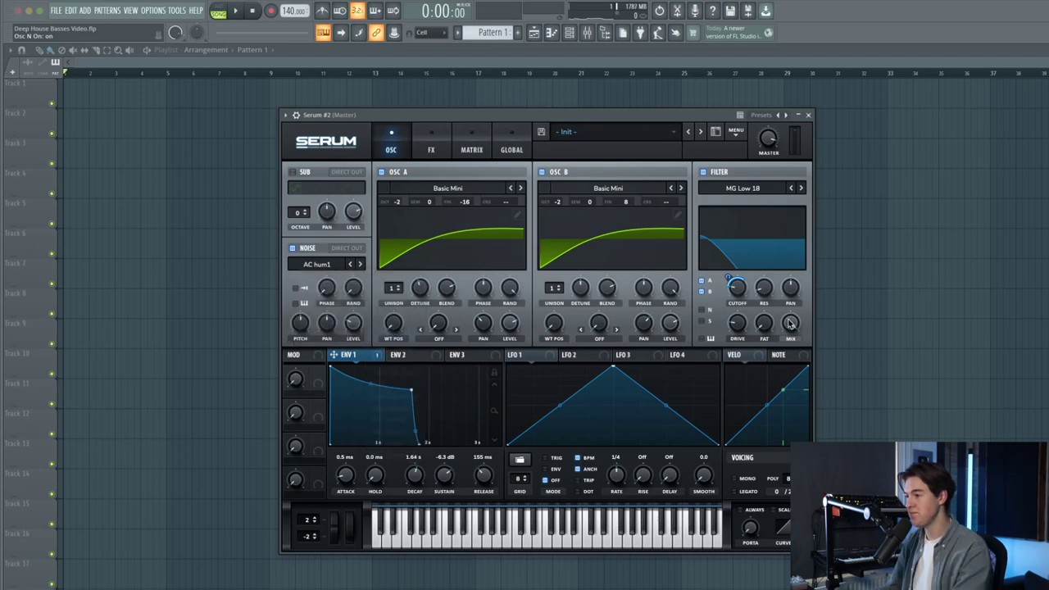
Step: Route the noise through the filter, raise its level slightly, and lower the filter cutoff
{"action": "left_click", "coordinate": [702, 310]}
{"action": "left_click_drag", "start_coordinate": [357, 321], "coordinate": [359, 314]}
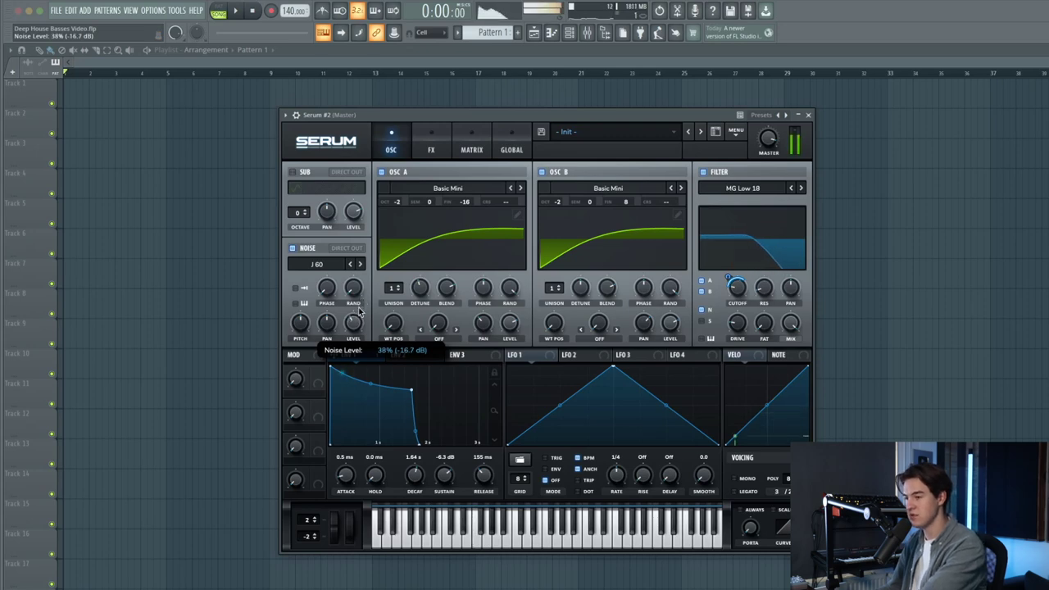
{"action": "mouse_move", "coordinate": [750, 283]}
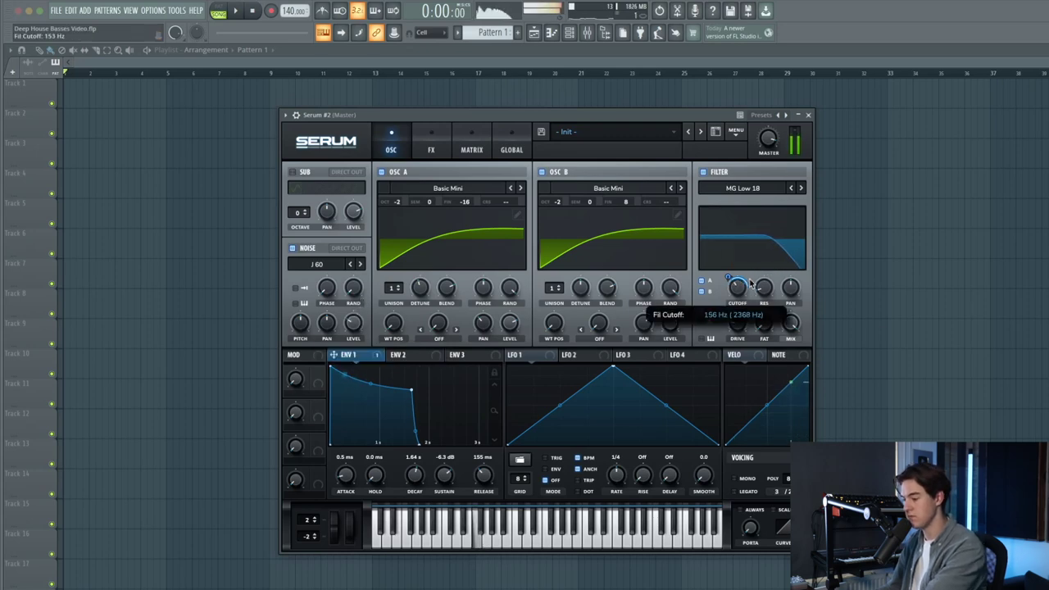
{"action": "left_click_drag", "start_coordinate": [753, 264], "coordinate": [742, 286]}
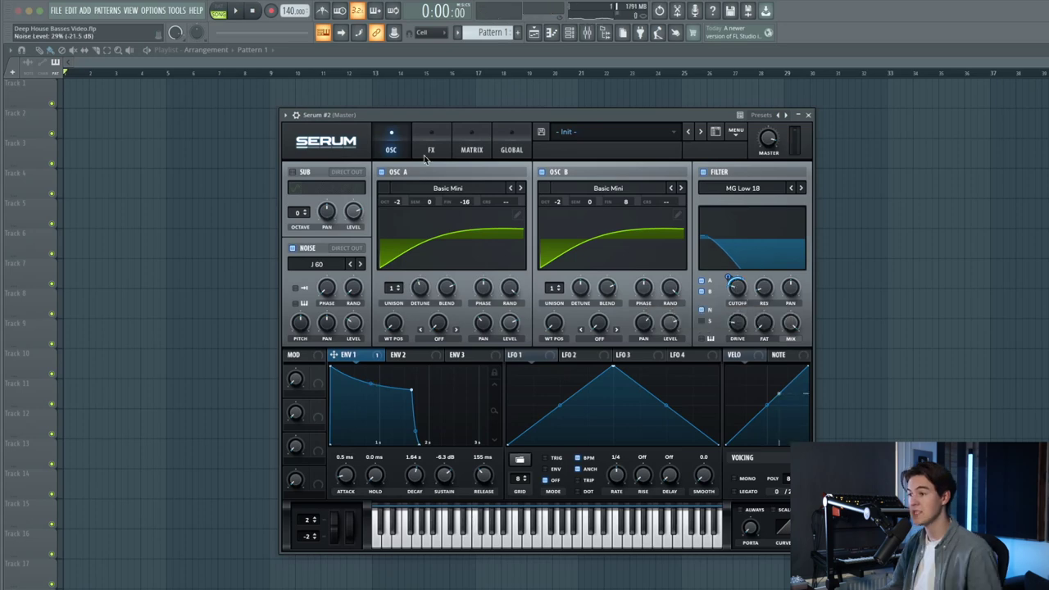
{"action": "left_click", "coordinate": [429, 152]}
Step: Turn on Chorus with its wet mix at about 14%
{"action": "left_click", "coordinate": [296, 245]}
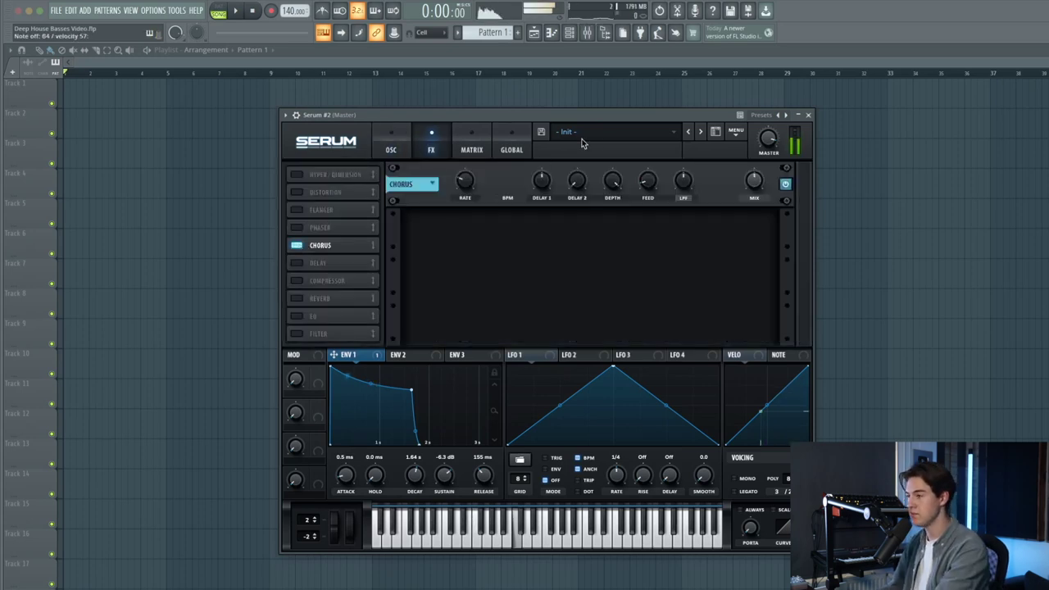
{"action": "left_click_drag", "start_coordinate": [758, 181], "coordinate": [748, 213]}
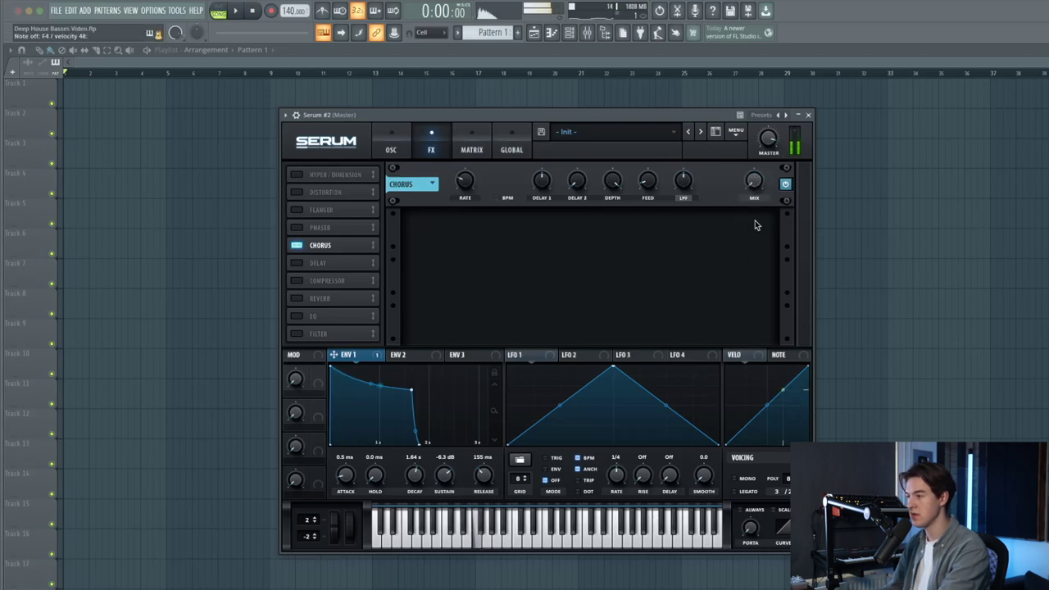
{"action": "mouse_move", "coordinate": [757, 190]}
{"action": "left_mouse_down"}
{"action": "mouse_move", "coordinate": [762, 140]}
{"action": "mouse_move", "coordinate": [755, 183]}
{"action": "left_mouse_up"}
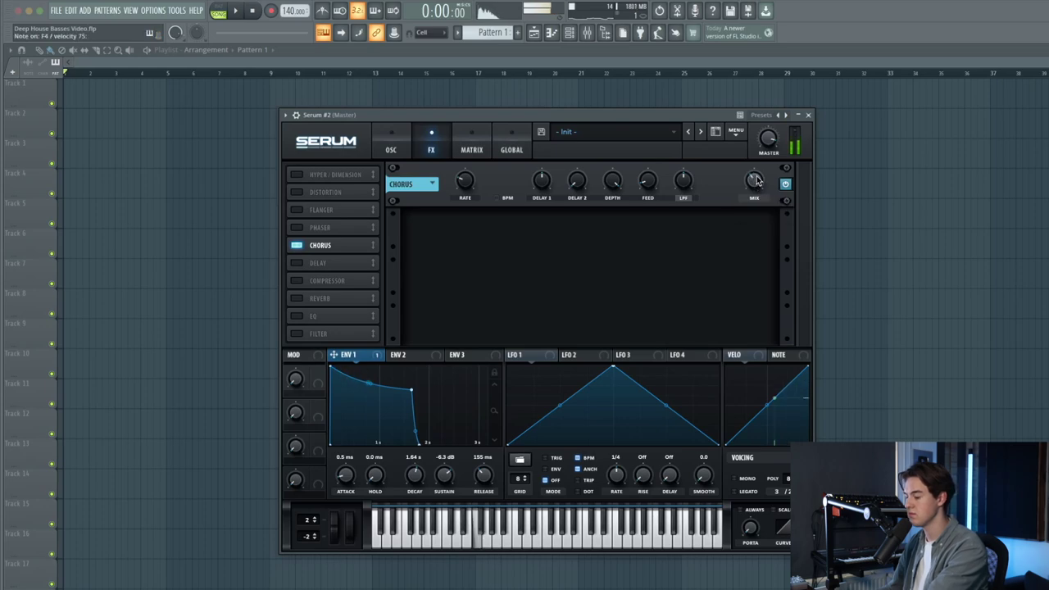
Step: Turn on Reverb at about 27% wet, then go back to the oscillator page
{"action": "left_click", "coordinate": [297, 298]}
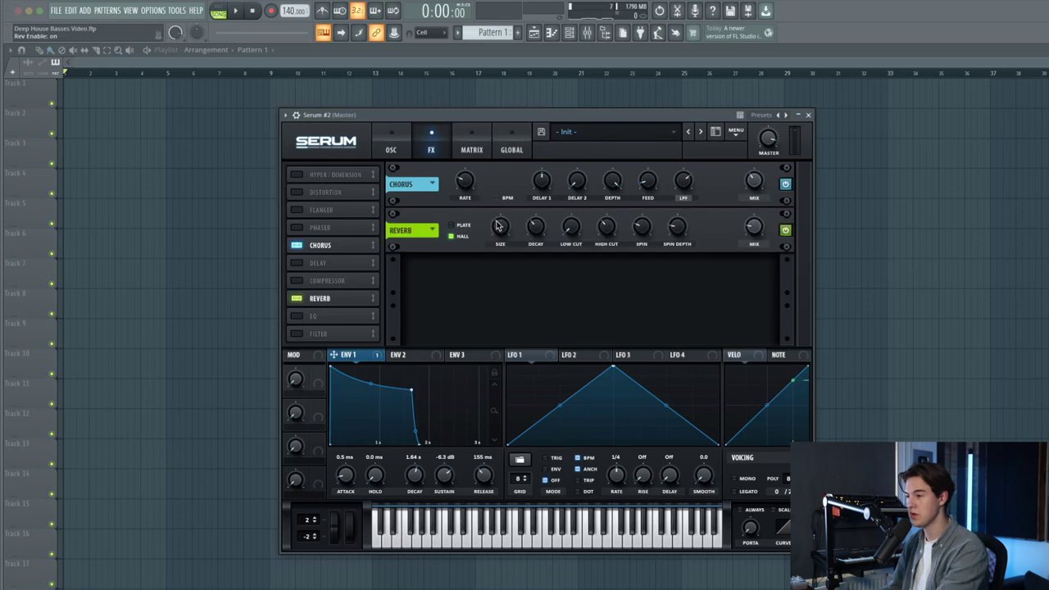
{"action": "left_click_drag", "start_coordinate": [574, 234], "coordinate": [574, 233]}
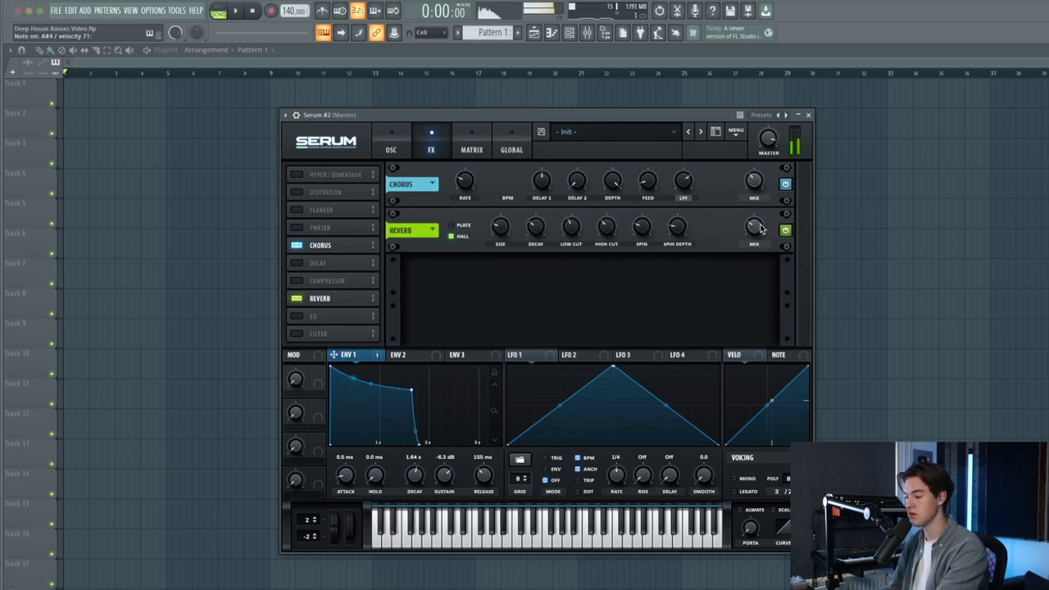
{"action": "mouse_move", "coordinate": [753, 229]}
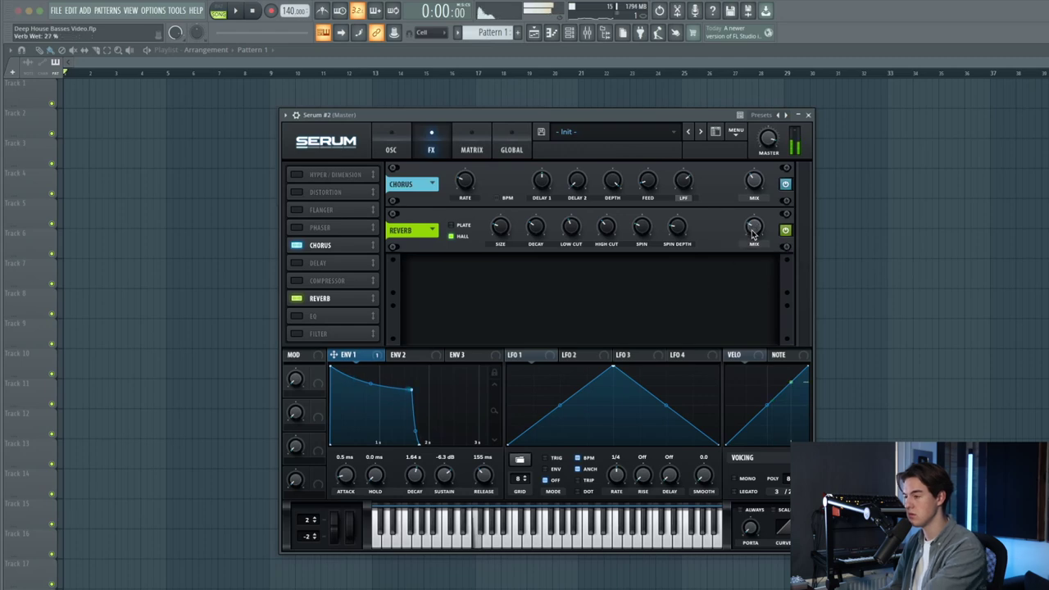
{"action": "left_click", "coordinate": [394, 152]}
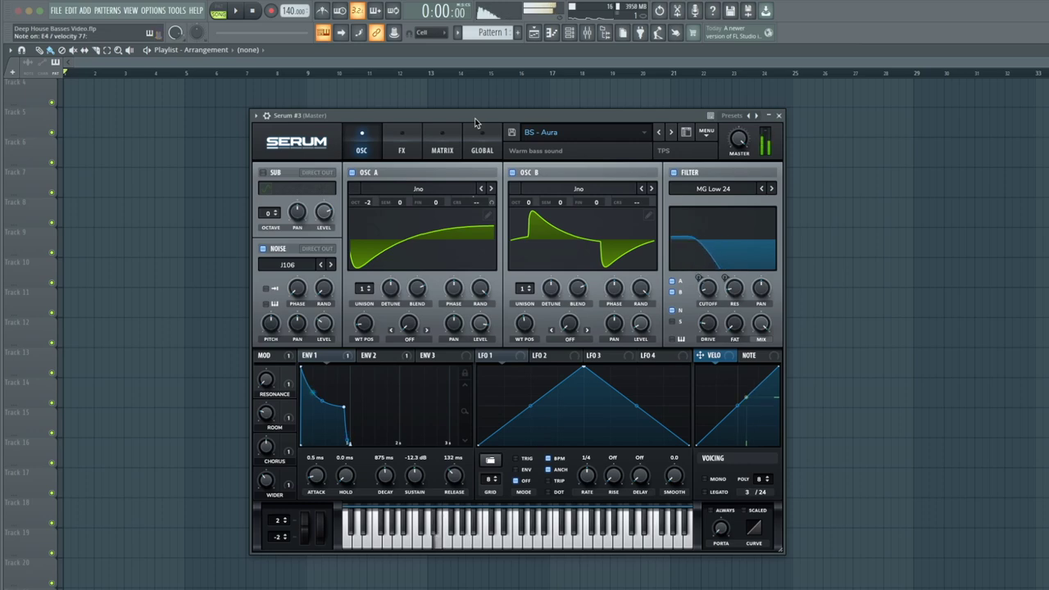
Step: Load the Init Preset in the third Serum instance and browse OSC A's wavetables
{"action": "left_click", "coordinate": [706, 131]}
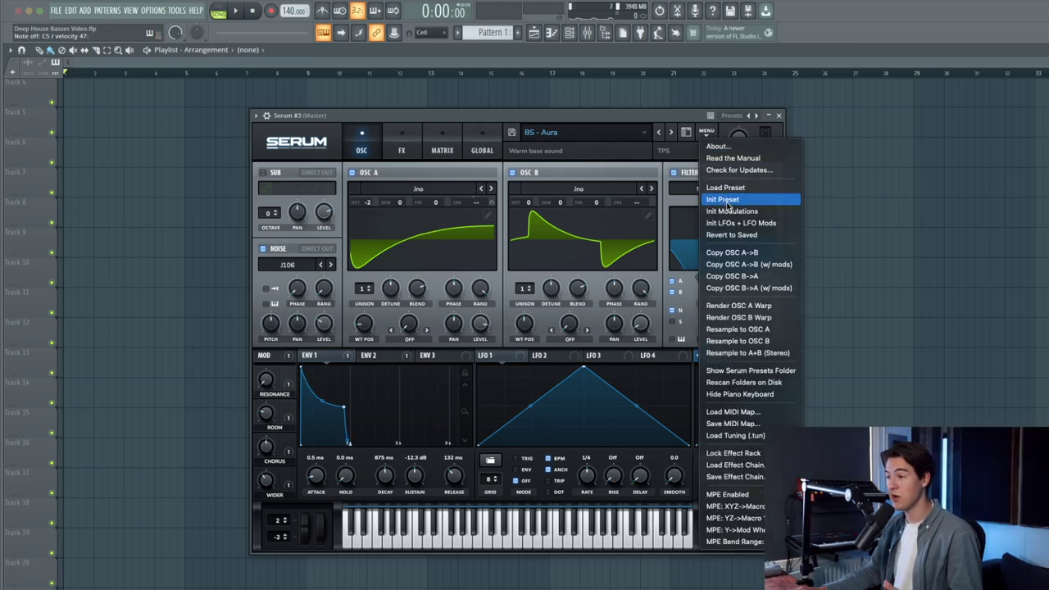
{"action": "left_click", "coordinate": [724, 200]}
{"action": "left_click", "coordinate": [416, 193]}
{"action": "mouse_move", "coordinate": [416, 203]}
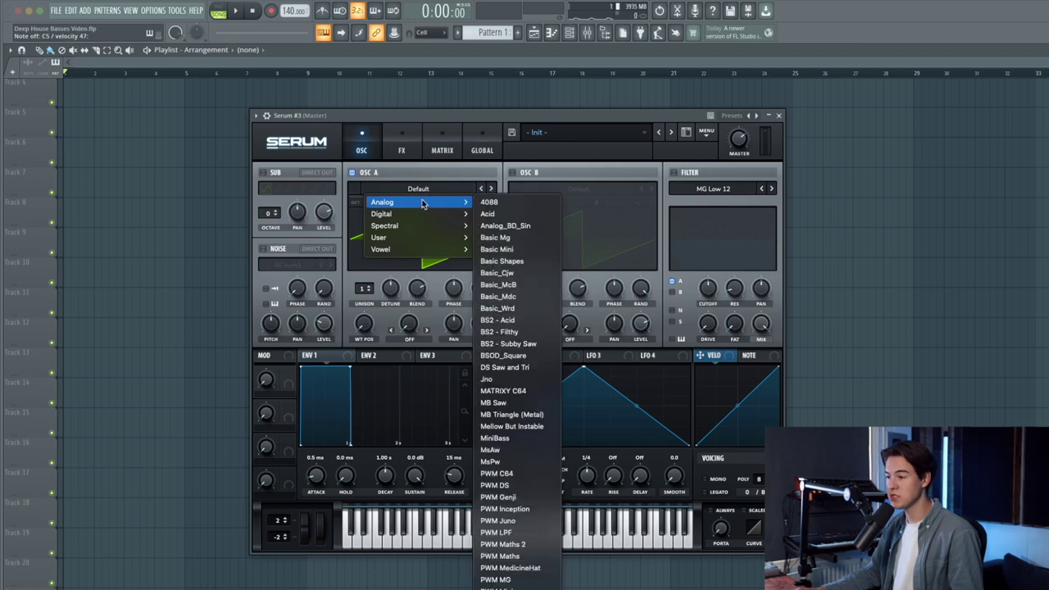
Step: Load the Jno wavetable into OSC A, shift its wavetable position, and drop it to -2 octaves
{"action": "left_click", "coordinate": [505, 380]}
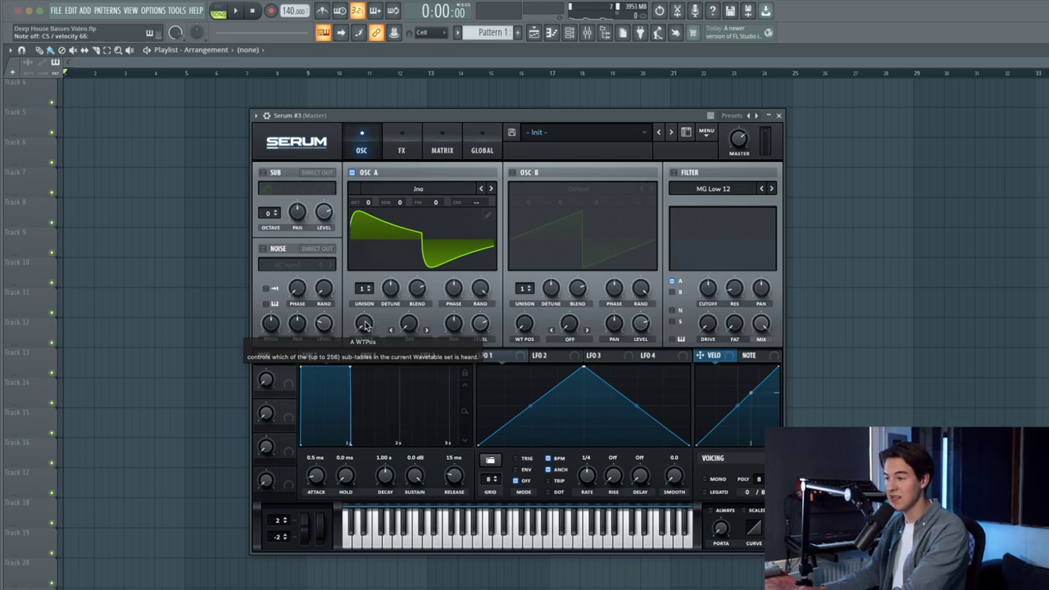
{"action": "mouse_move", "coordinate": [373, 326]}
{"action": "left_mouse_down"}
{"action": "mouse_move", "coordinate": [369, 310]}
{"action": "mouse_move", "coordinate": [369, 321]}
{"action": "left_mouse_up"}
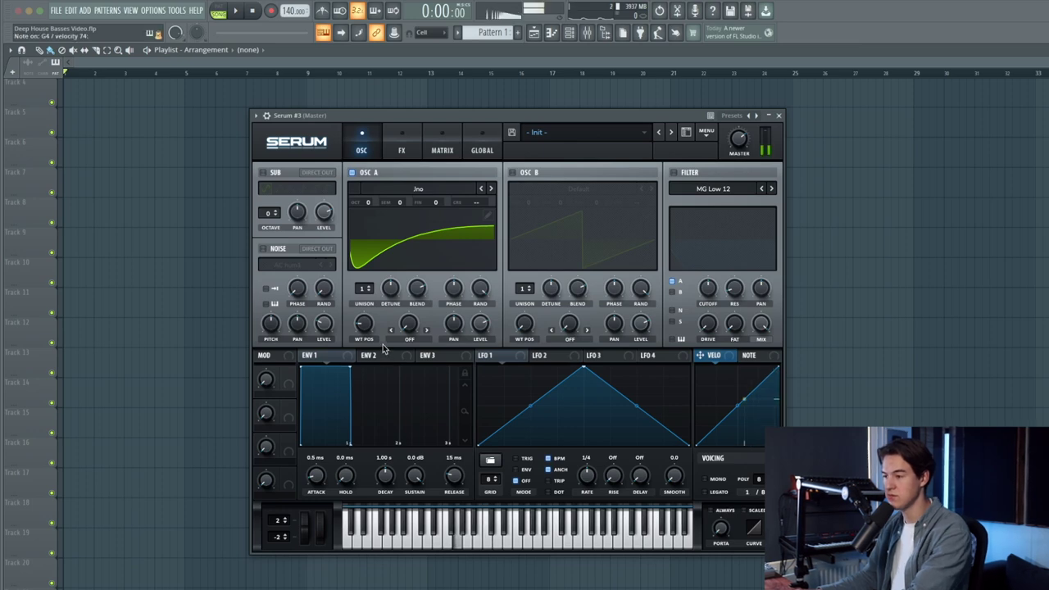
{"action": "left_click_drag", "start_coordinate": [369, 204], "coordinate": [372, 219]}
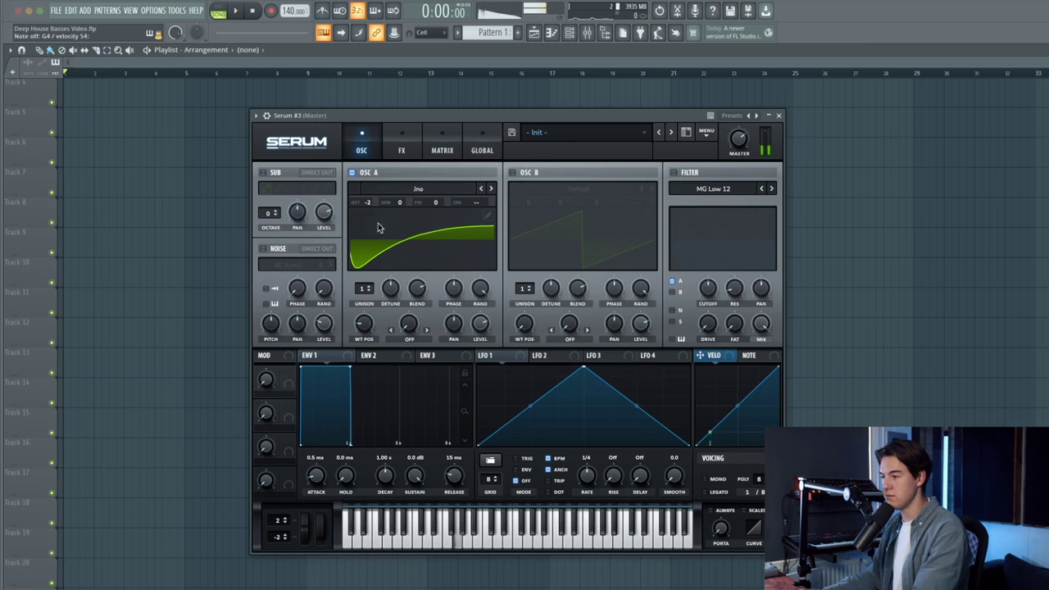
Step: Enable OSC B on Jno at wavetable position 5, lower its level, and reduce Env 1 sustain
{"action": "left_click", "coordinate": [513, 174]}
{"action": "left_click", "coordinate": [560, 190]}
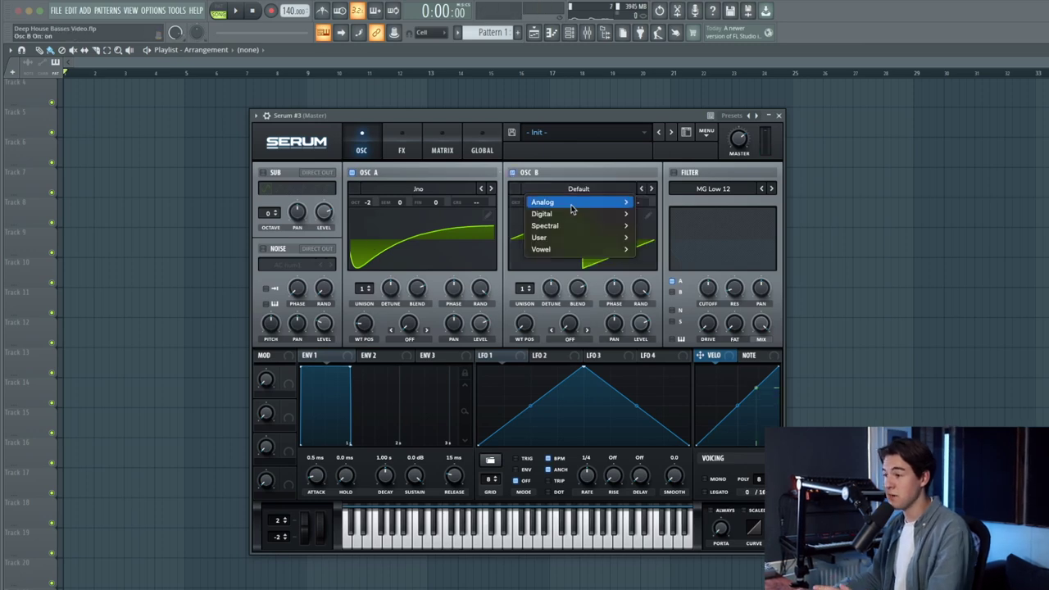
{"action": "mouse_move", "coordinate": [573, 205]}
{"action": "left_click", "coordinate": [647, 379]}
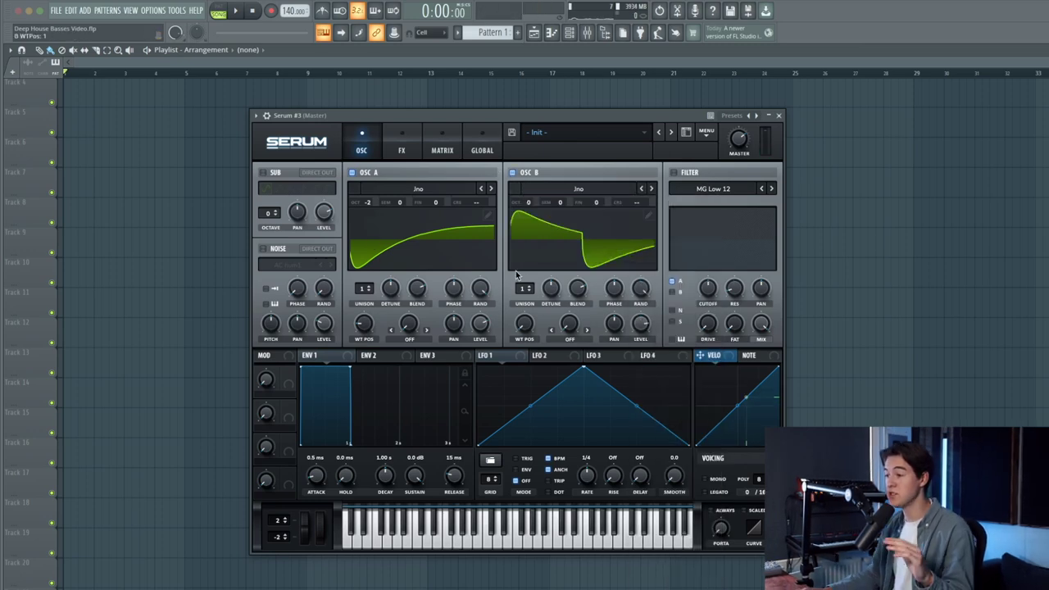
{"action": "left_click_drag", "start_coordinate": [521, 332], "coordinate": [537, 290]}
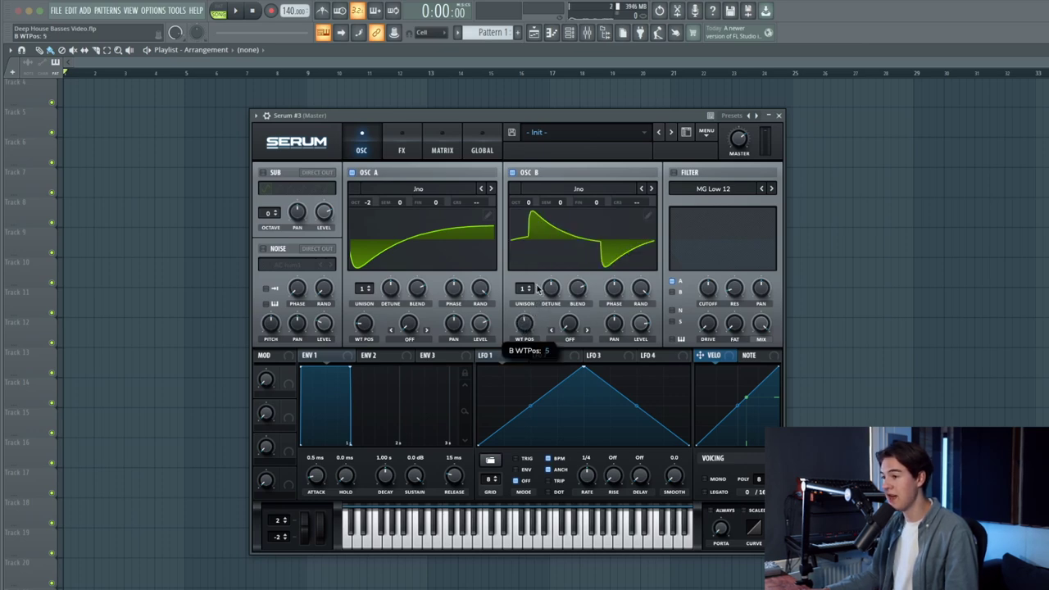
{"action": "left_click", "coordinate": [353, 172]}
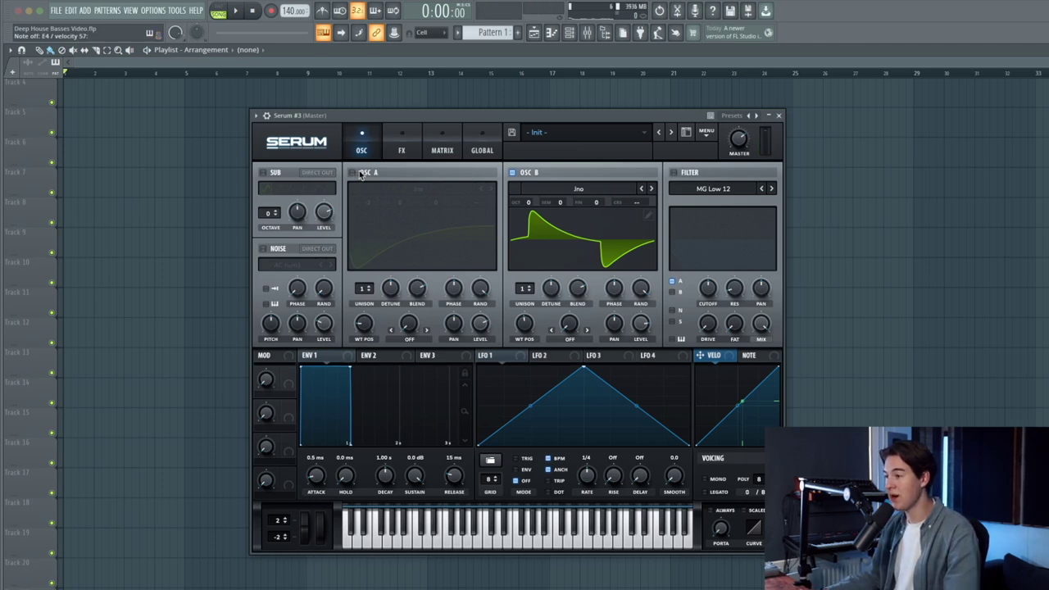
{"action": "left_click", "coordinate": [359, 171]}
{"action": "mouse_move", "coordinate": [529, 208]}
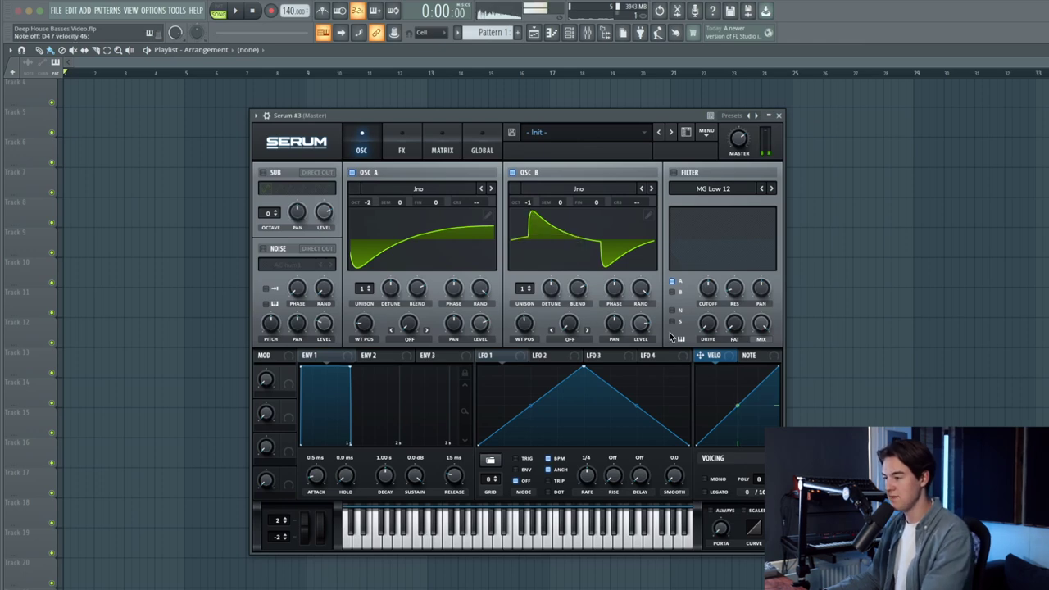
{"action": "mouse_move", "coordinate": [647, 331]}
{"action": "left_click_drag", "start_coordinate": [647, 350], "coordinate": [634, 370]}
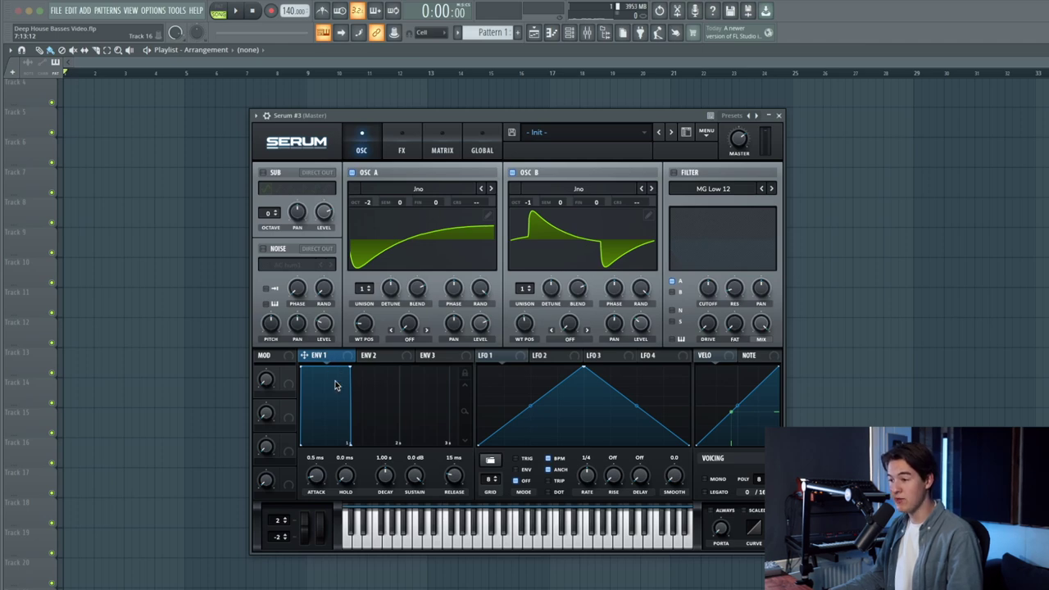
{"action": "left_click_drag", "start_coordinate": [415, 474], "coordinate": [391, 483]}
Step: Adjust Env 1 to a 777 ms decay and 119 ms release
{"action": "mouse_move", "coordinate": [411, 476]}
{"action": "left_mouse_down"}
{"action": "mouse_move", "coordinate": [392, 480]}
{"action": "mouse_move", "coordinate": [414, 481]}
{"action": "left_mouse_up"}
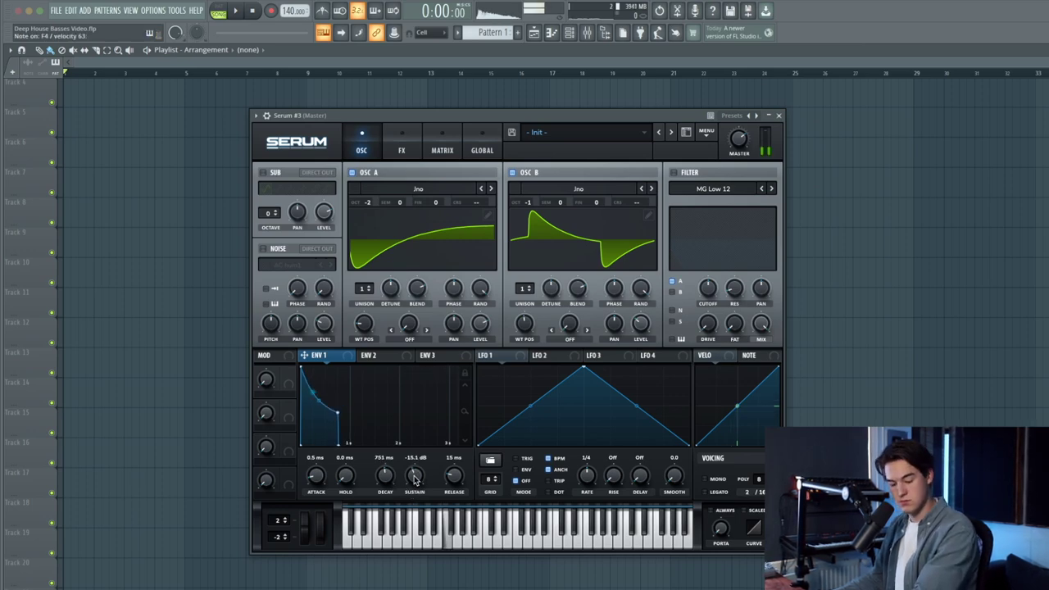
{"action": "left_click_drag", "start_coordinate": [385, 478], "coordinate": [385, 476]}
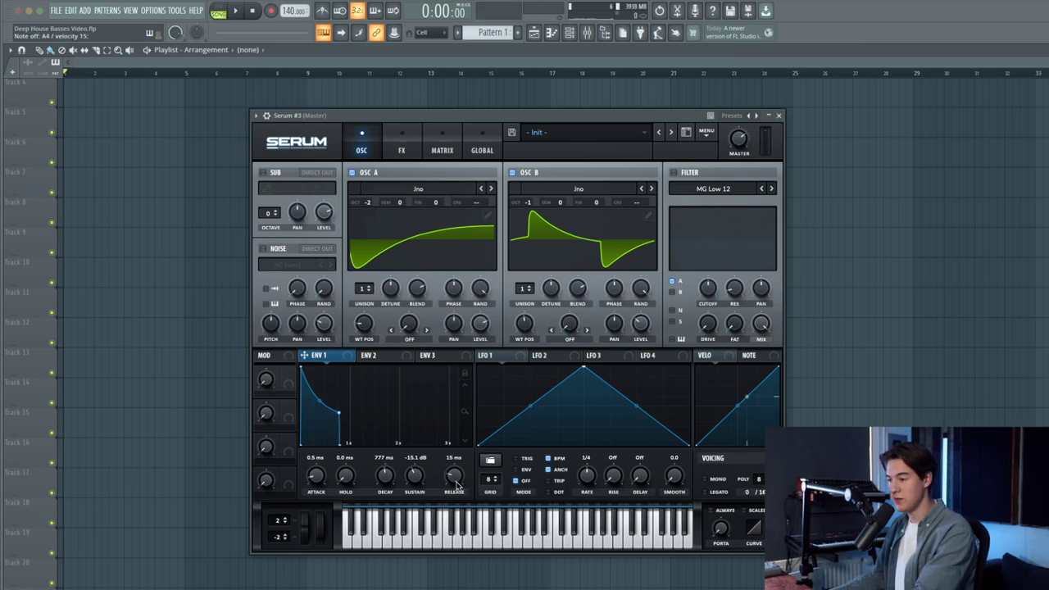
{"action": "left_click_drag", "start_coordinate": [457, 485], "coordinate": [459, 482]}
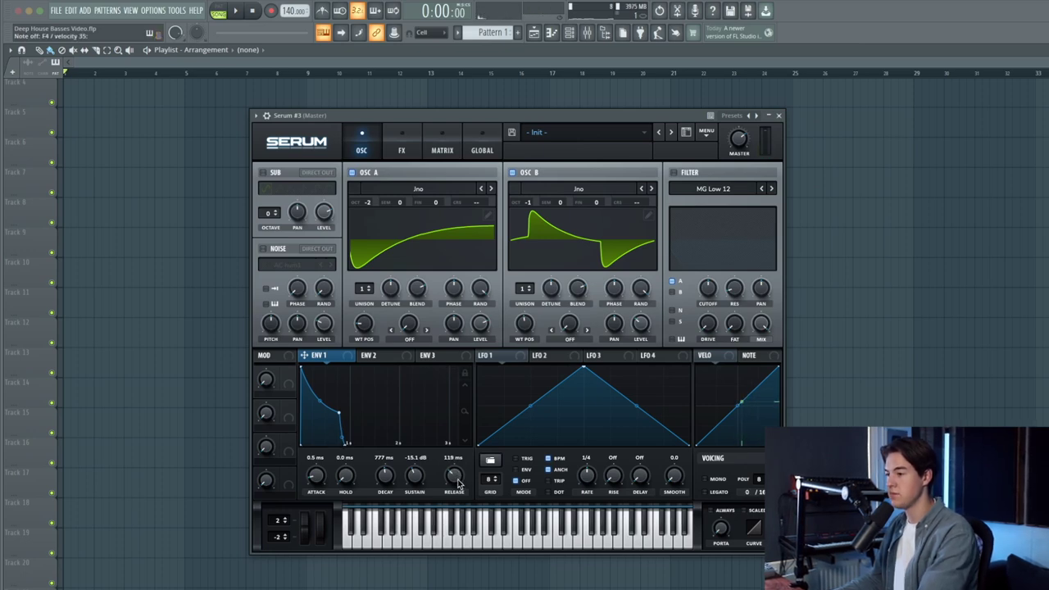
Step: Enable an MG Low 24 filter on OSC B and noise, lower cutoff, and modulate it with Env 1
{"action": "left_click", "coordinate": [673, 173]}
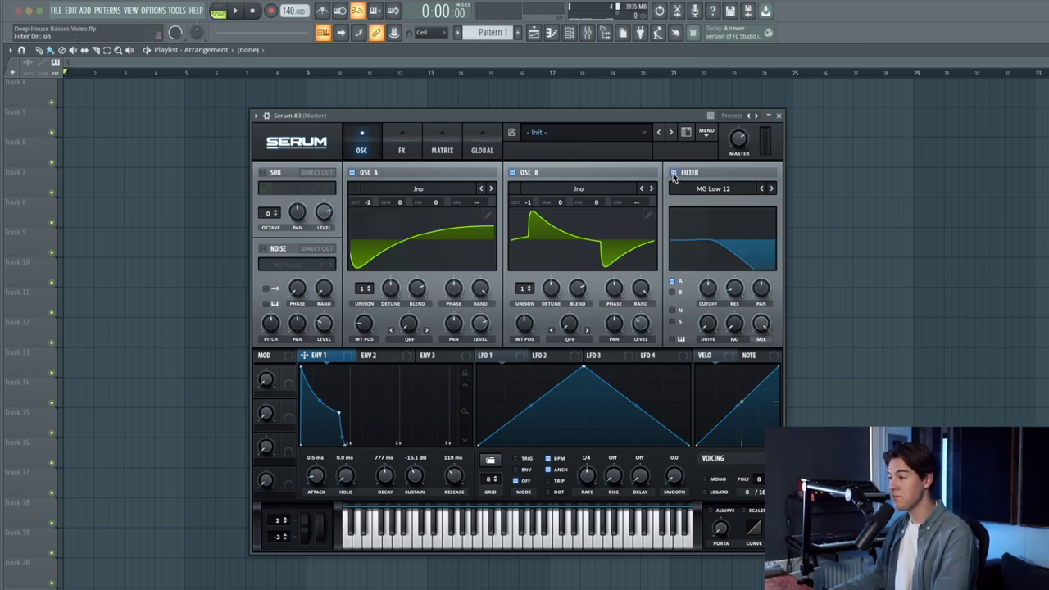
{"action": "left_click", "coordinate": [771, 189]}
{"action": "left_click", "coordinate": [771, 189]}
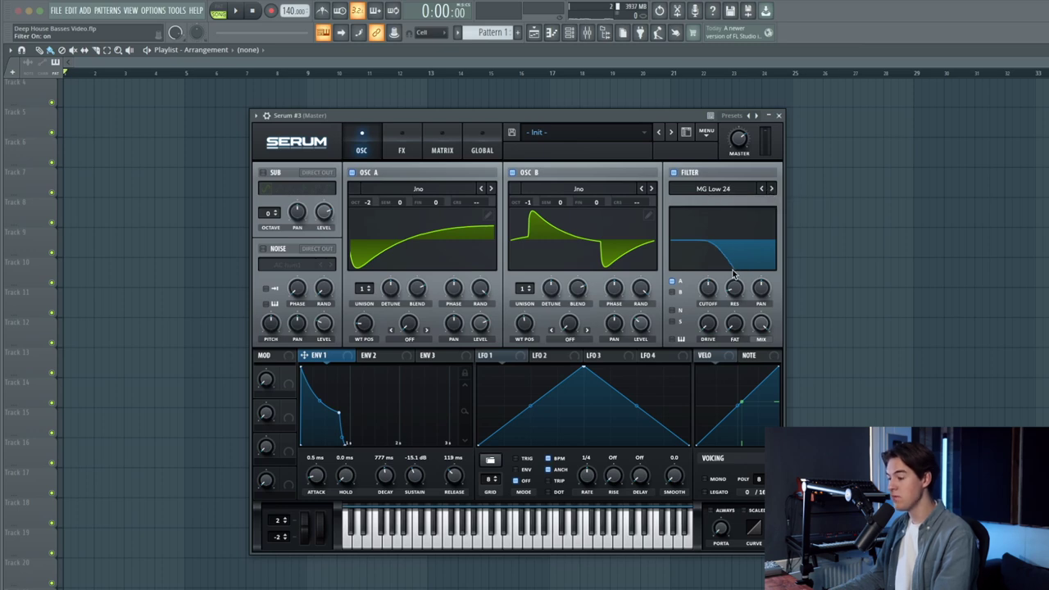
{"action": "left_click", "coordinate": [678, 292]}
{"action": "left_click", "coordinate": [678, 311]}
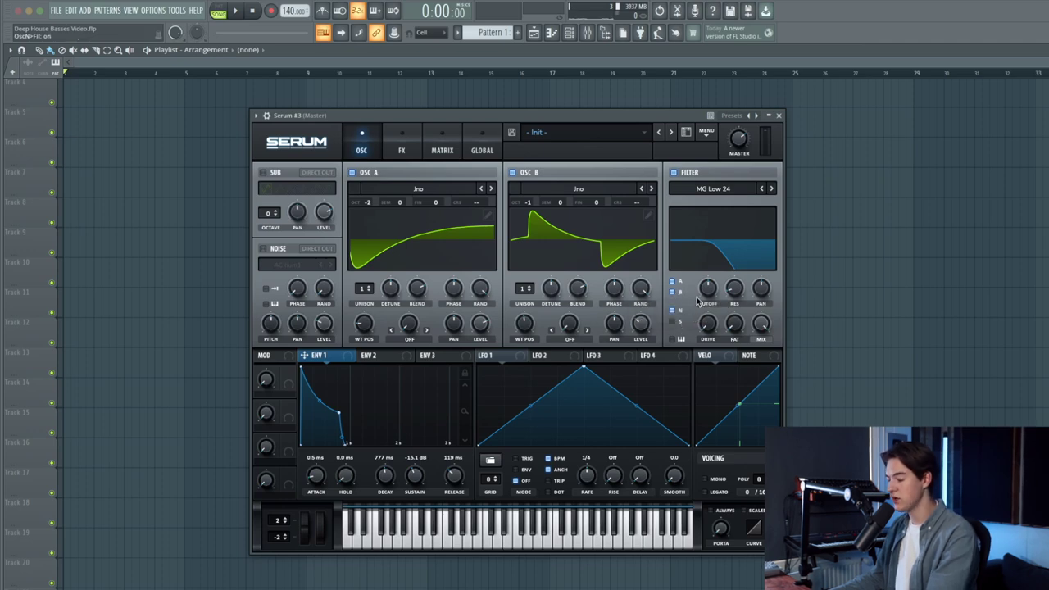
{"action": "mouse_move", "coordinate": [706, 295]}
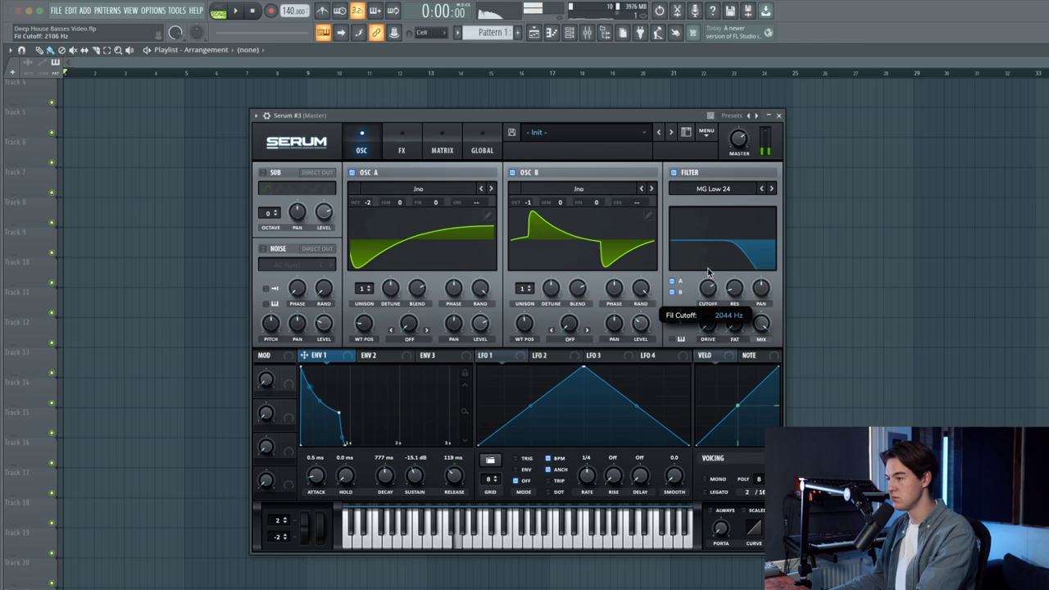
{"action": "left_click_drag", "start_coordinate": [706, 295], "coordinate": [704, 300]}
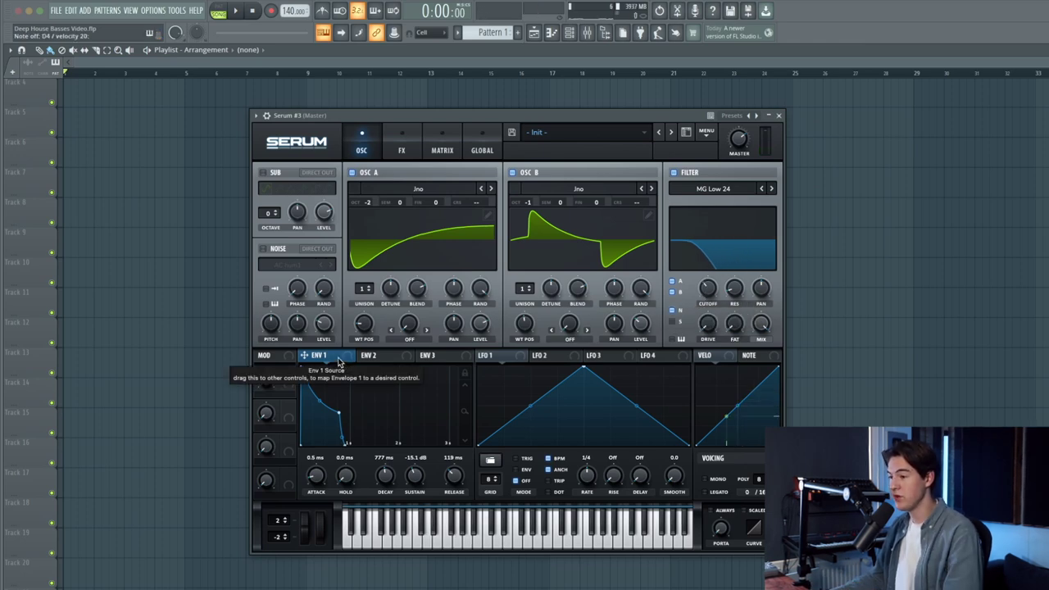
{"action": "left_click_drag", "start_coordinate": [336, 358], "coordinate": [700, 303]}
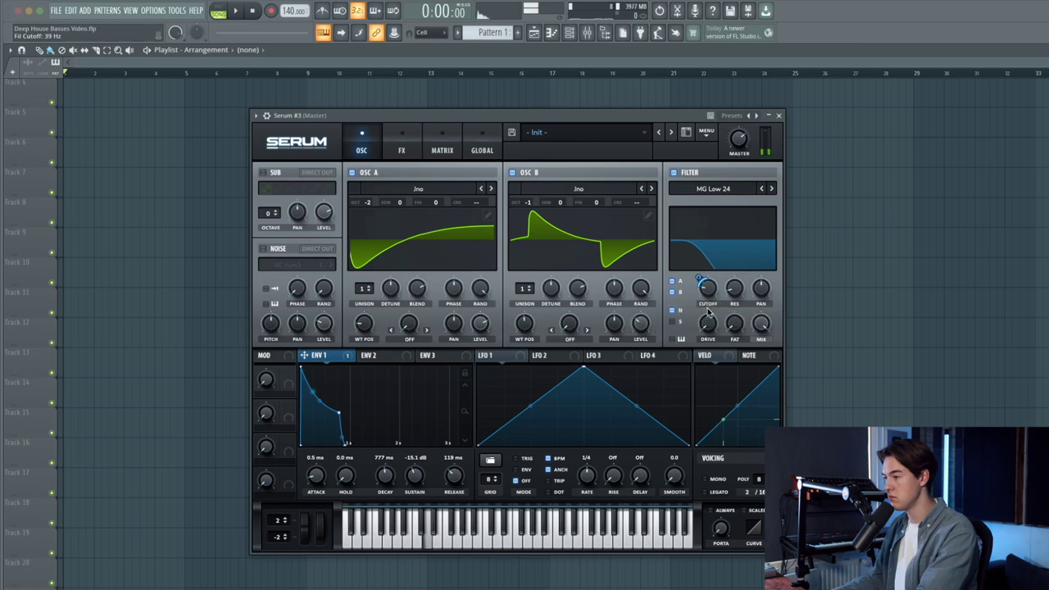
{"action": "left_click_drag", "start_coordinate": [702, 285], "coordinate": [706, 302]}
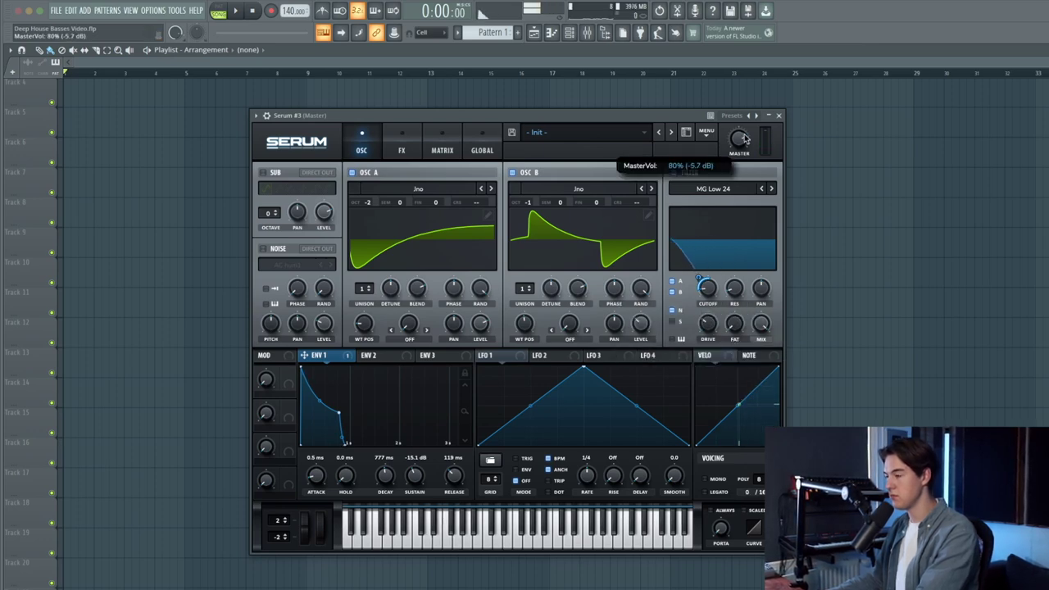
Step: Turn on the noise oscillator with the J106 sample at about half level
{"action": "left_click", "coordinate": [276, 250]}
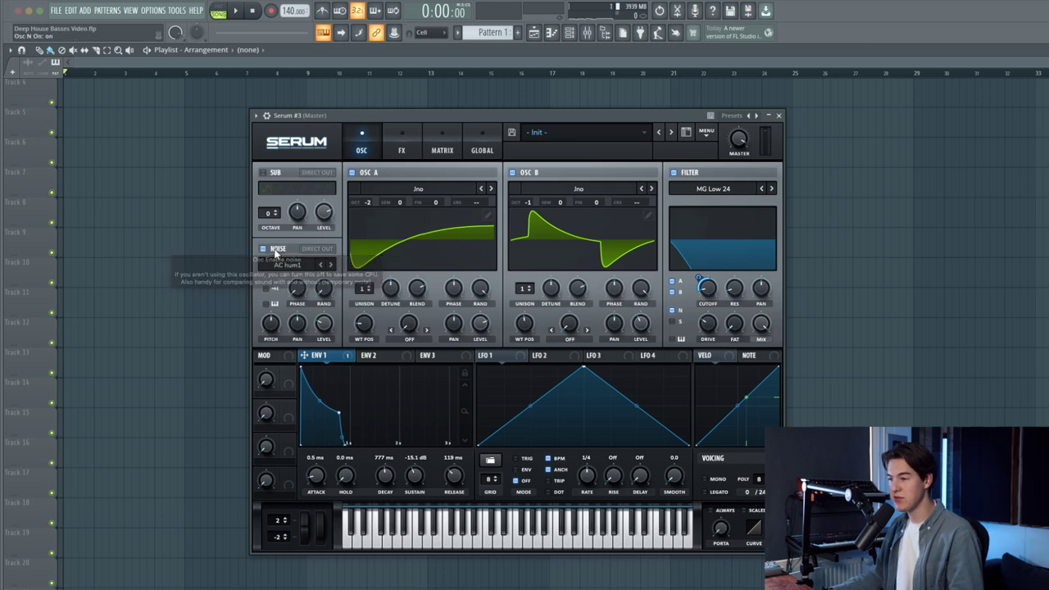
{"action": "left_click", "coordinate": [291, 266]}
{"action": "mouse_move", "coordinate": [303, 279]}
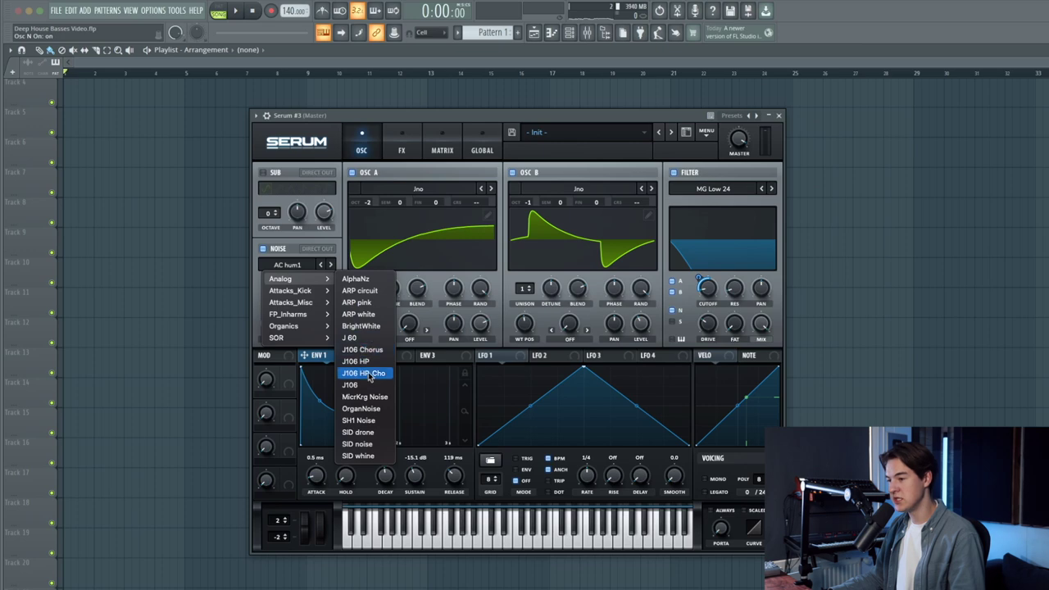
{"action": "left_click", "coordinate": [365, 384]}
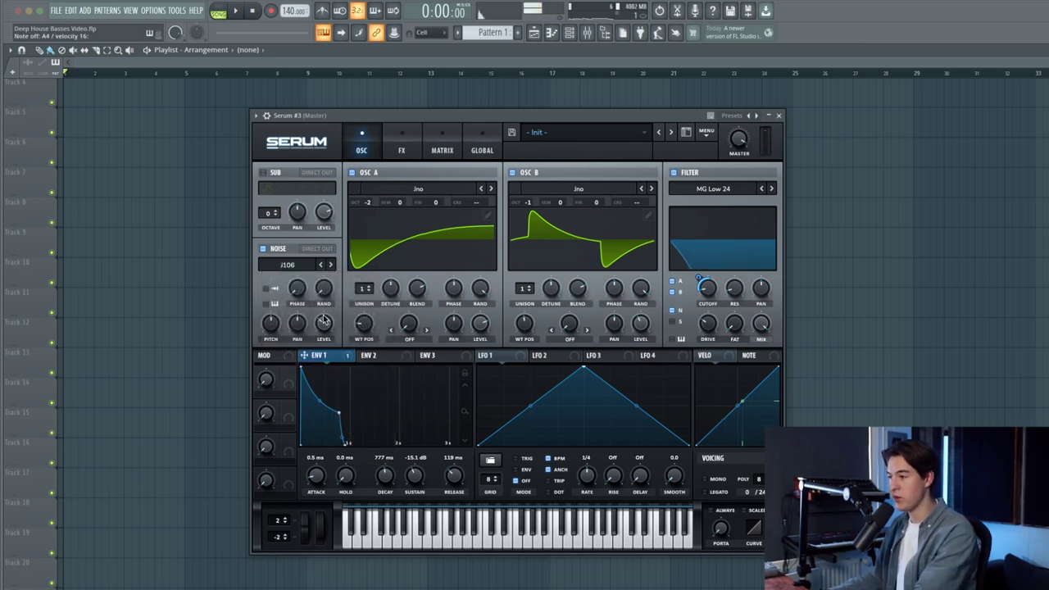
{"action": "left_click_drag", "start_coordinate": [708, 296], "coordinate": [709, 237]}
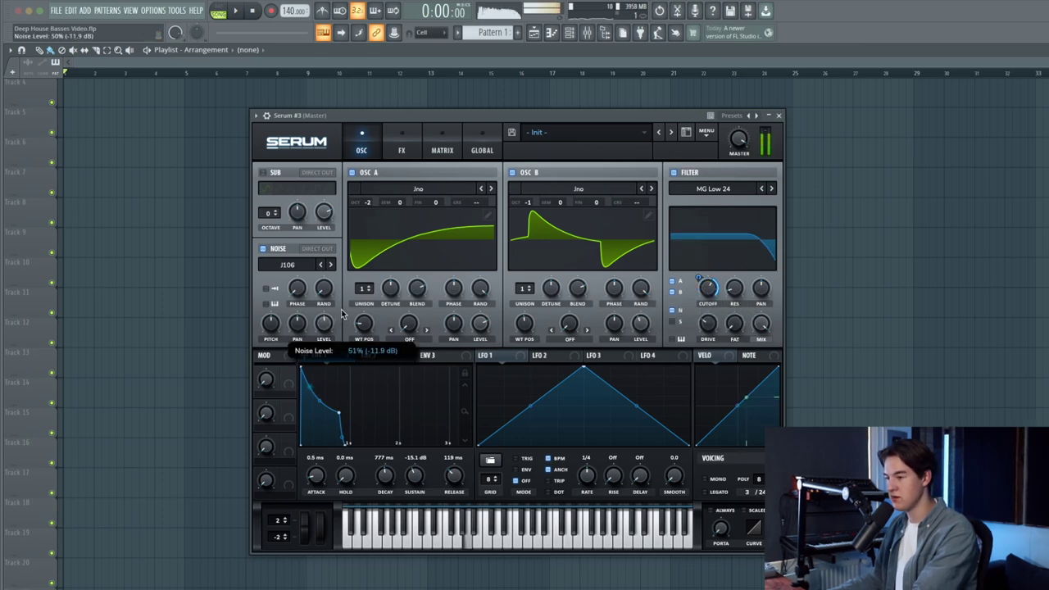
{"action": "left_click", "coordinate": [263, 249]}
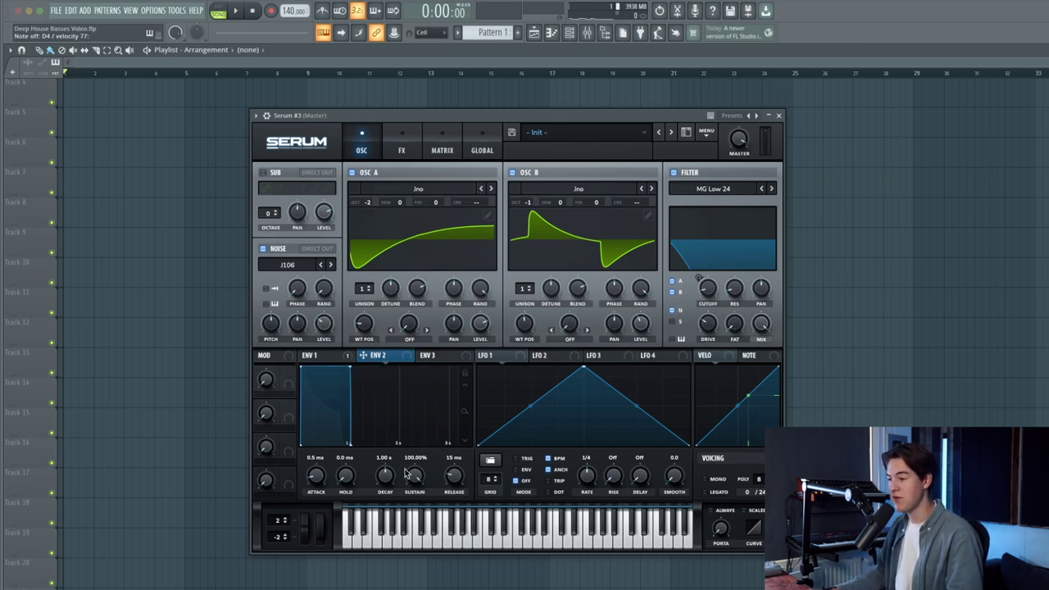
Step: Set Env 2 to 0% sustain with a very short decay
{"action": "left_click_drag", "start_coordinate": [415, 474], "coordinate": [398, 569]}
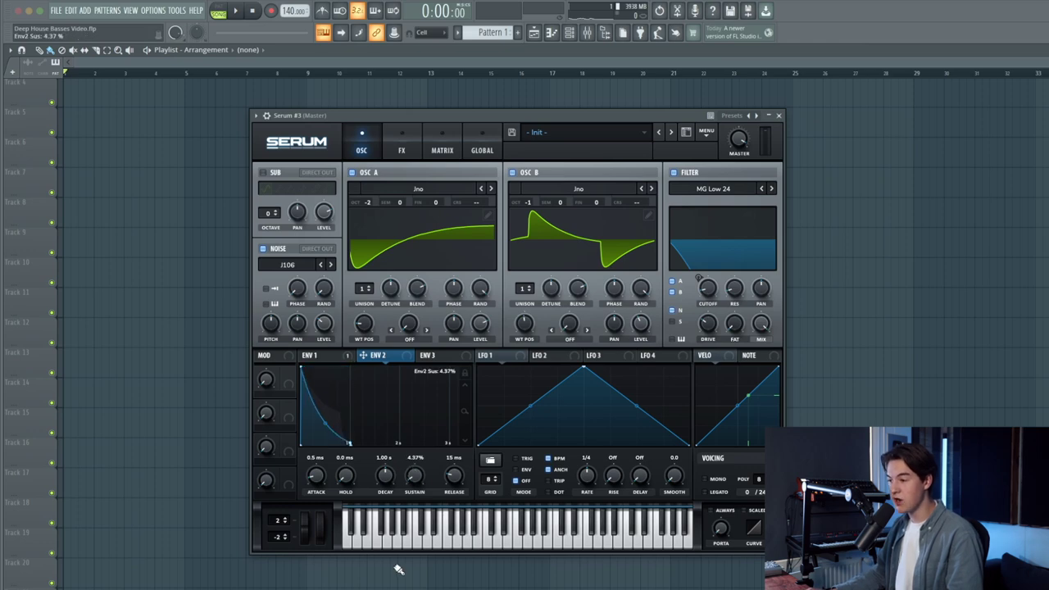
{"action": "left_click_drag", "start_coordinate": [387, 475], "coordinate": [383, 490]}
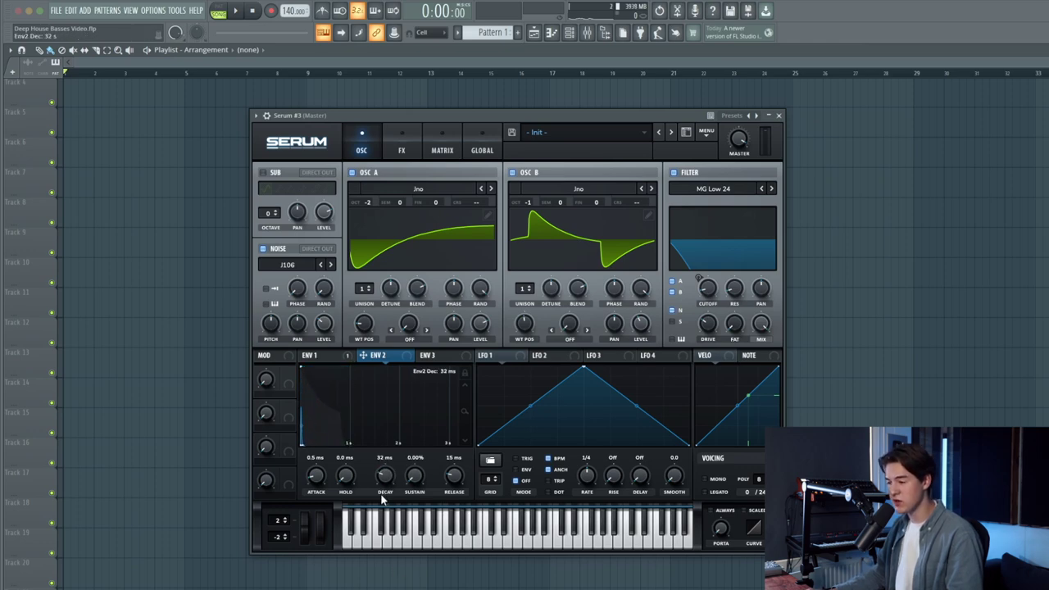
{"action": "left_click_drag", "start_coordinate": [385, 482], "coordinate": [384, 478]}
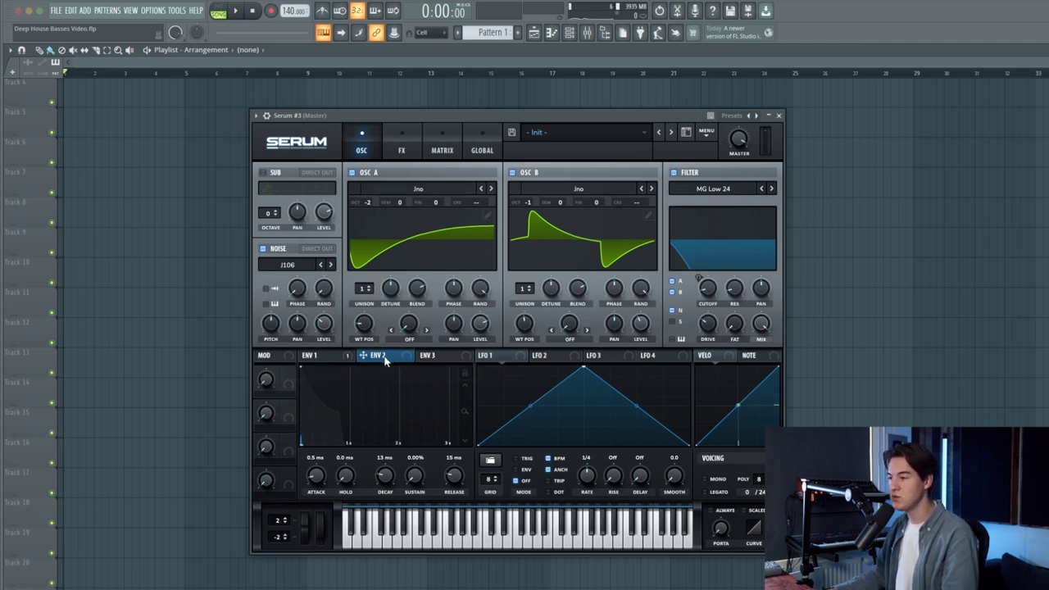
Step: Route Env 2 to OSC A and OSC B coarse pitch, settling its decay at about 16 ms
{"action": "left_click_drag", "start_coordinate": [448, 278], "coordinate": [490, 202]}
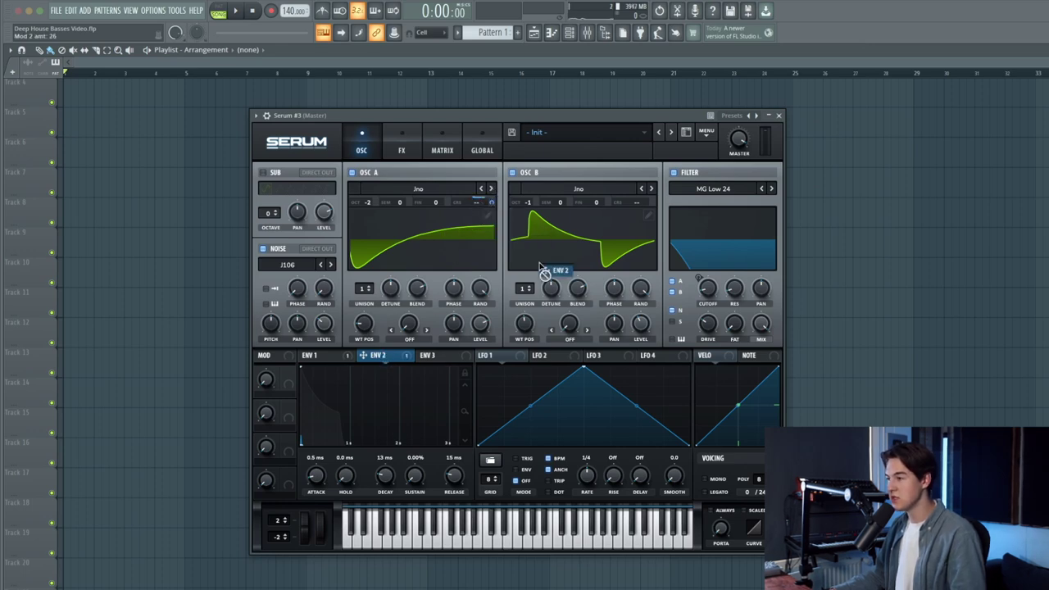
{"action": "left_click_drag", "start_coordinate": [541, 268], "coordinate": [652, 203]}
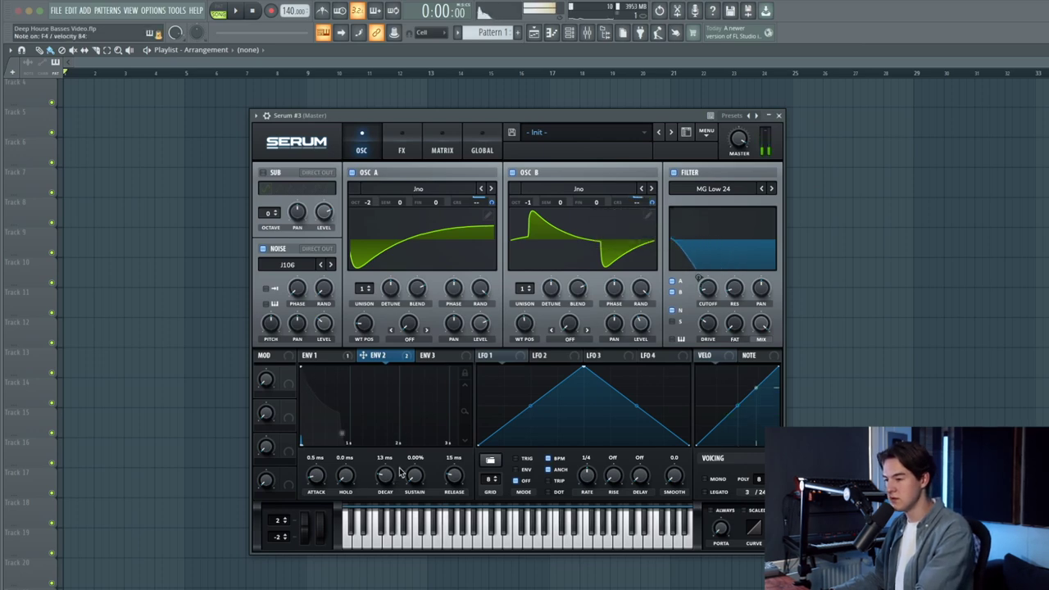
{"action": "mouse_move", "coordinate": [385, 476]}
{"action": "left_mouse_down"}
{"action": "mouse_move", "coordinate": [385, 467]}
{"action": "mouse_move", "coordinate": [385, 490]}
{"action": "left_mouse_up"}
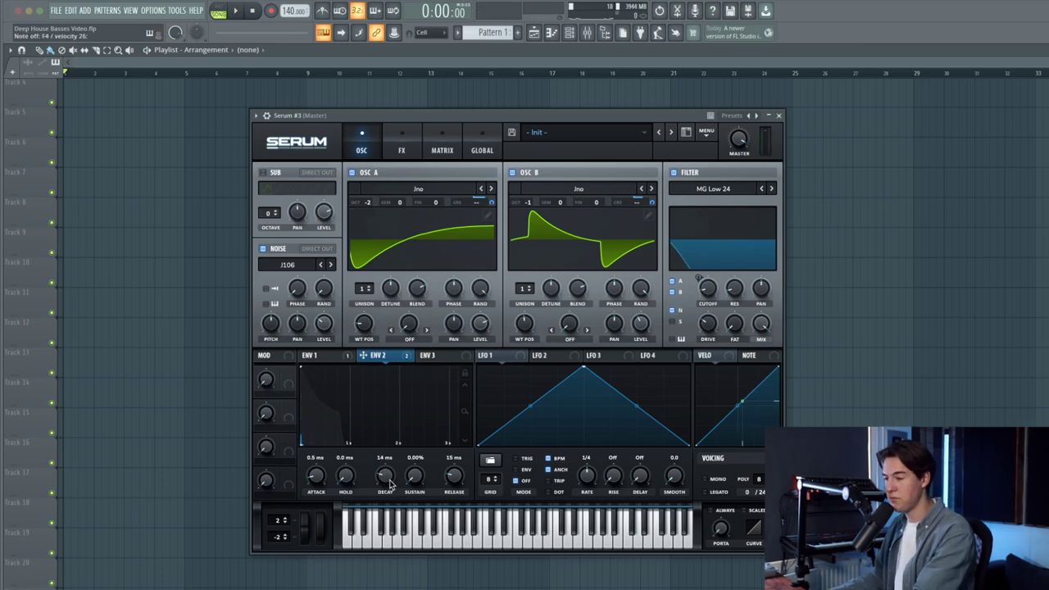
{"action": "left_click_drag", "start_coordinate": [388, 482], "coordinate": [386, 479]}
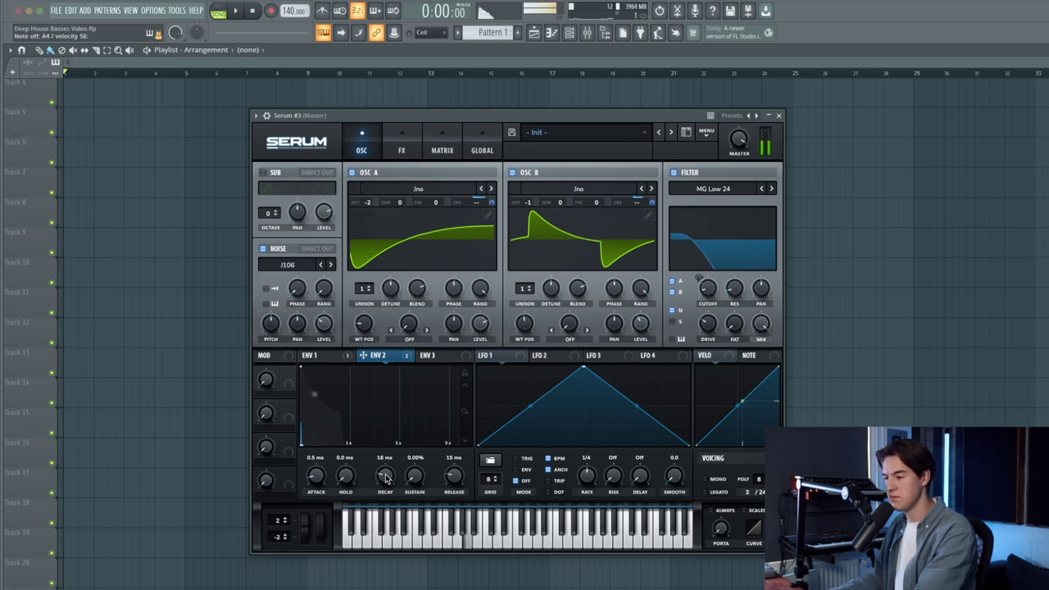
{"action": "left_click", "coordinate": [398, 151]}
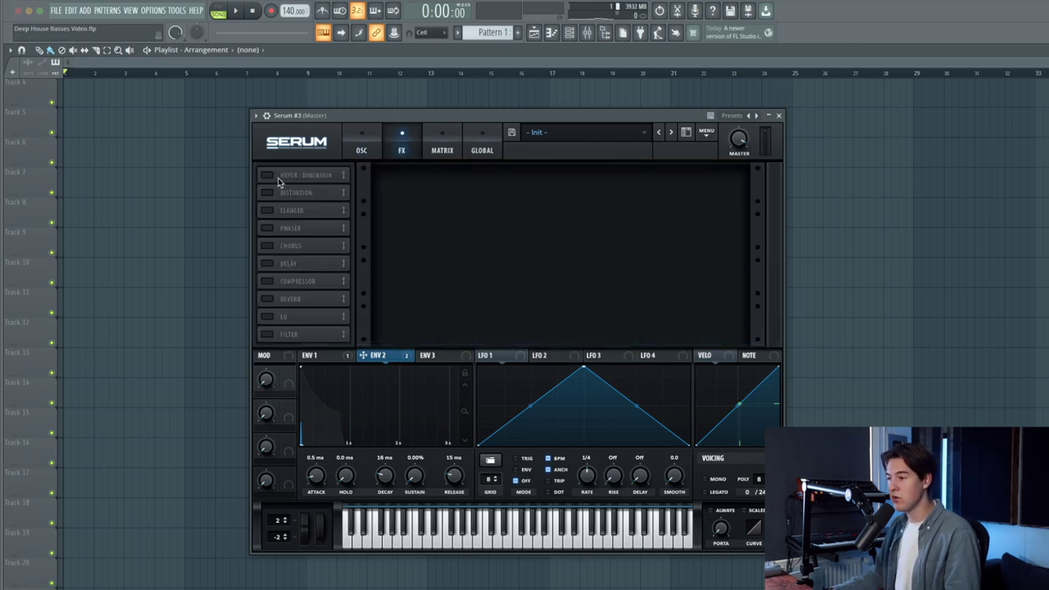
Step: Turn on Hyper/Dimension with the Dimension mix at about 48%
{"action": "left_click", "coordinate": [267, 175]}
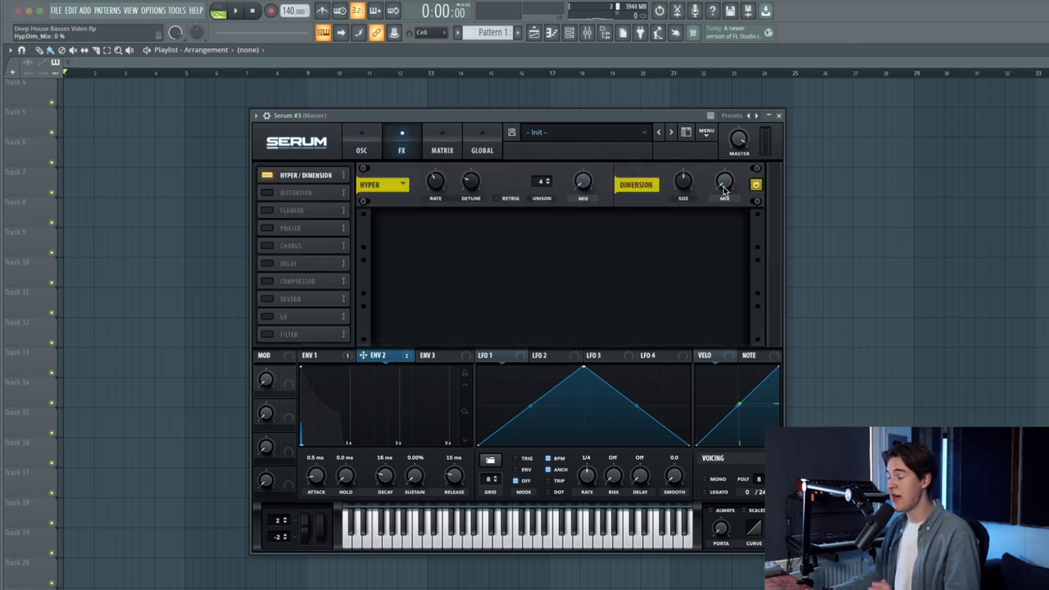
{"action": "left_click_drag", "start_coordinate": [717, 190], "coordinate": [724, 178]}
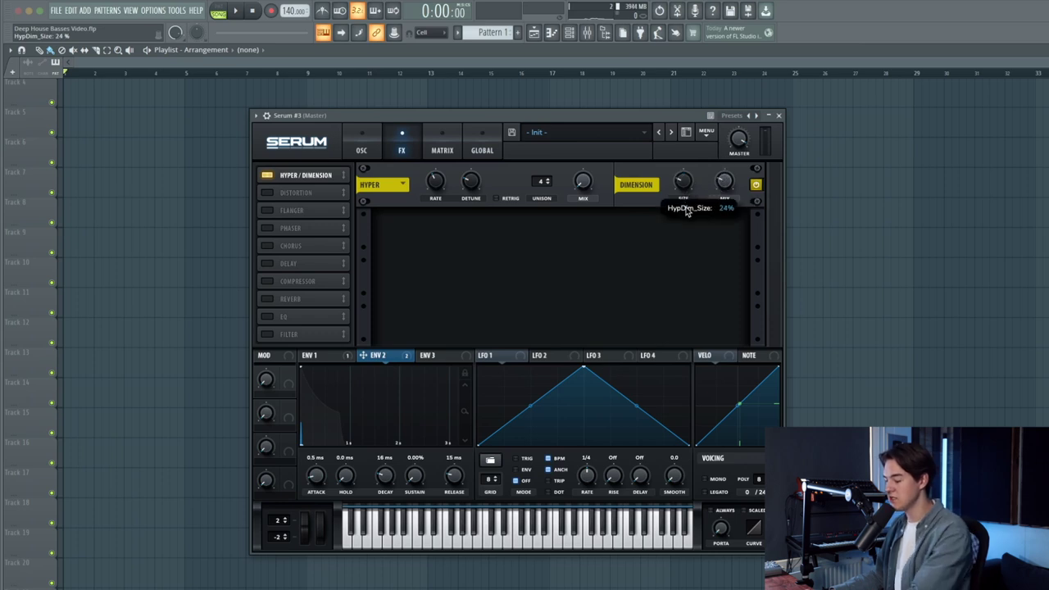
{"action": "left_click_drag", "start_coordinate": [726, 210], "coordinate": [736, 152]}
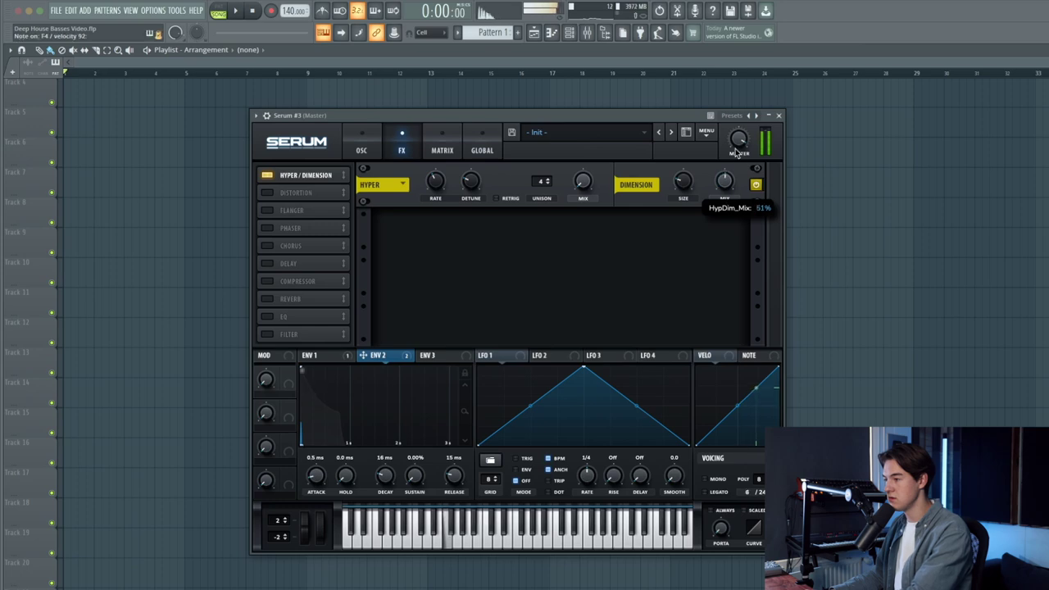
Step: Add Tube distortion to the chain, comparing it bypassed and active
{"action": "left_click", "coordinate": [267, 195]}
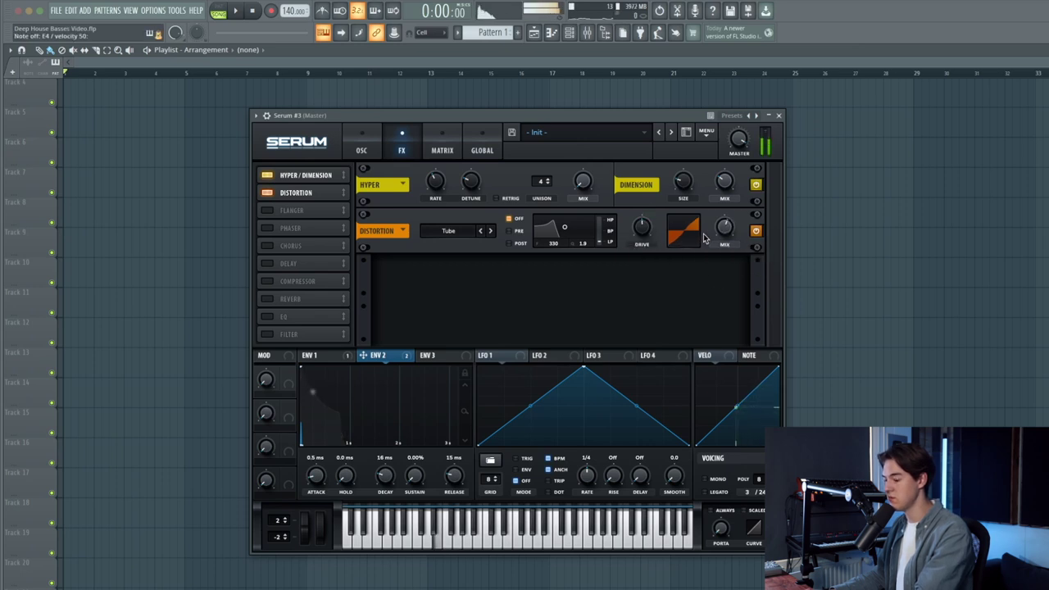
{"action": "left_click", "coordinate": [266, 193]}
{"action": "left_click", "coordinate": [266, 194]}
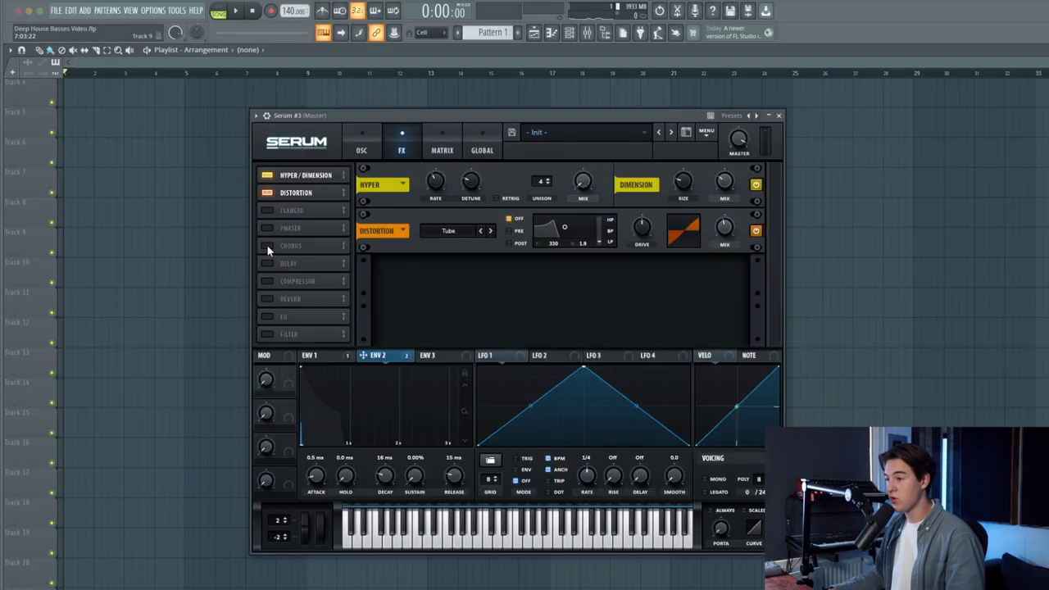
Step: Turn on Chorus and settle its mix at about 46%
{"action": "left_click", "coordinate": [267, 246]}
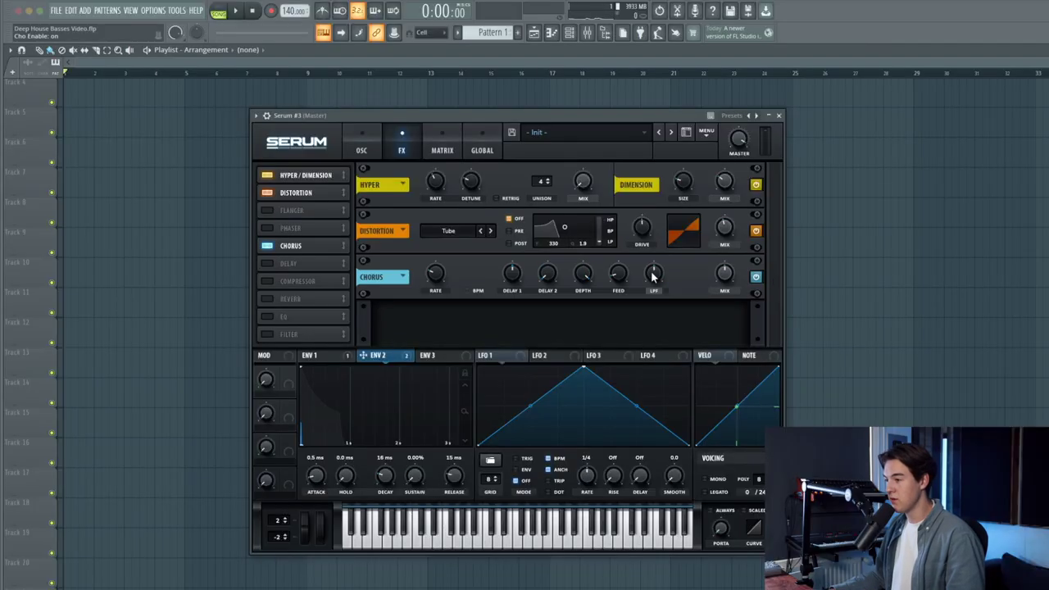
{"action": "mouse_move", "coordinate": [653, 277]}
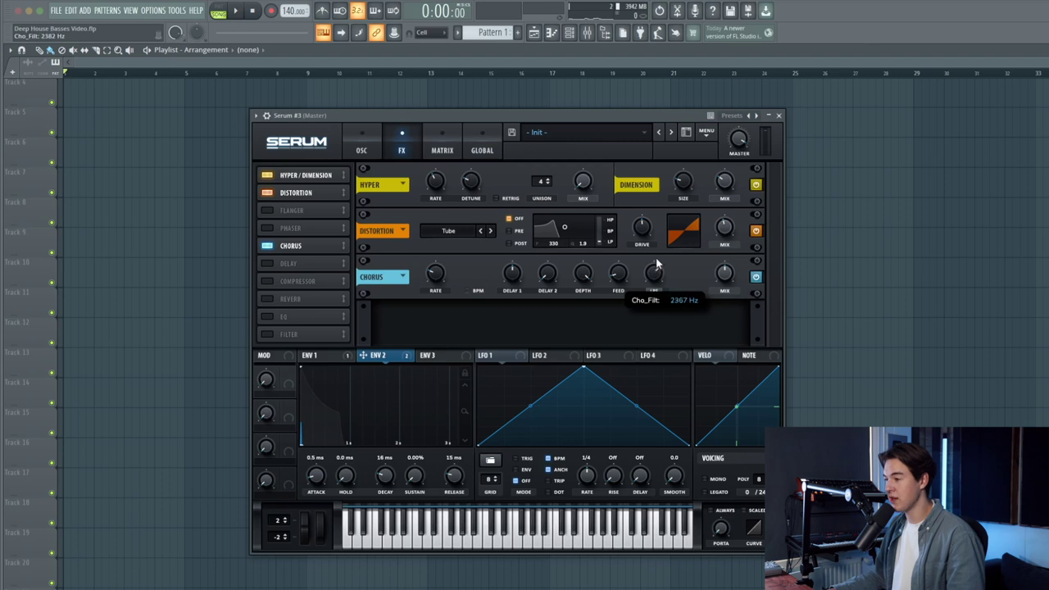
{"action": "mouse_move", "coordinate": [584, 275]}
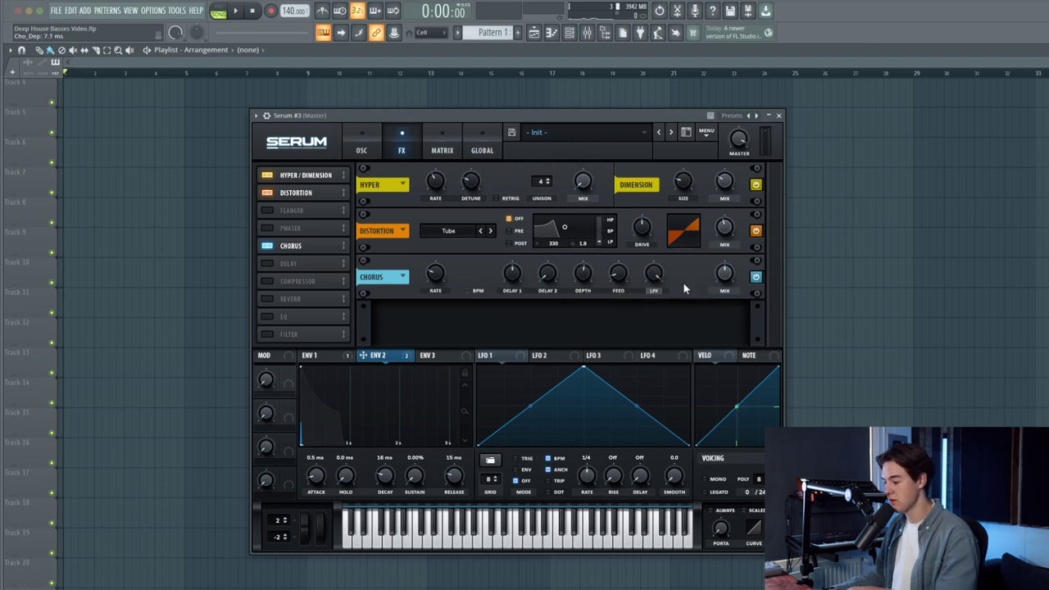
{"action": "mouse_move", "coordinate": [721, 291]}
{"action": "mouse_move", "coordinate": [726, 282]}
{"action": "left_mouse_down"}
{"action": "mouse_move", "coordinate": [722, 298]}
{"action": "mouse_move", "coordinate": [725, 278]}
{"action": "left_mouse_up"}
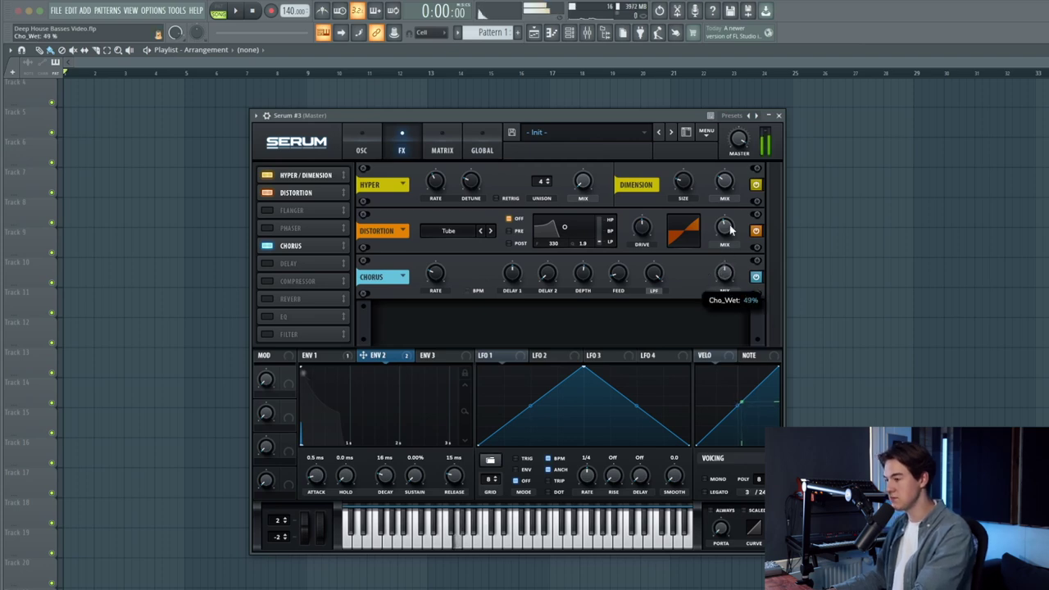
{"action": "left_click_drag", "start_coordinate": [732, 230], "coordinate": [750, 185]}
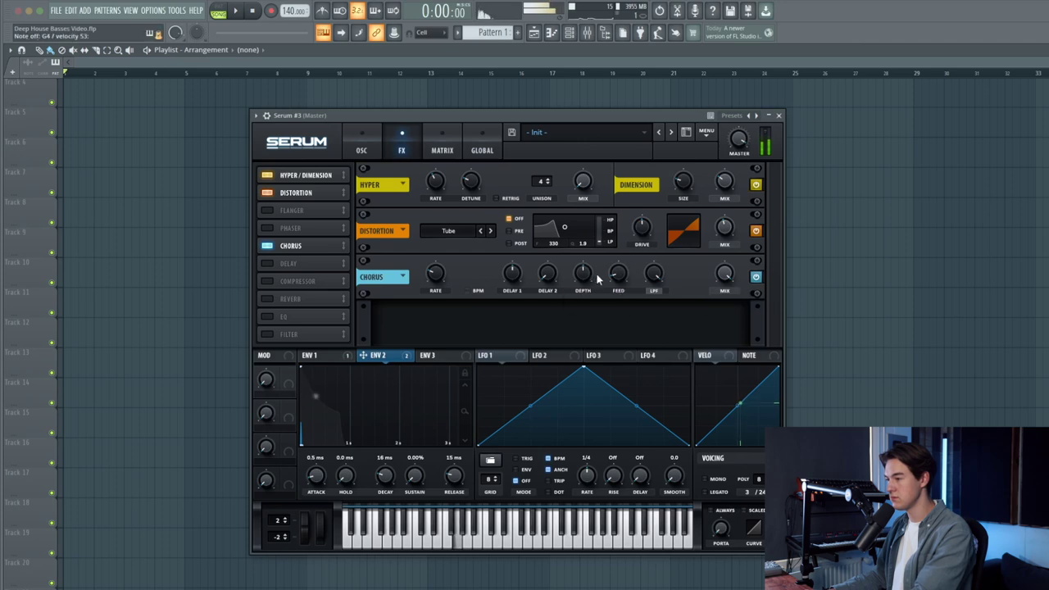
{"action": "left_click_drag", "start_coordinate": [712, 277], "coordinate": [714, 301]}
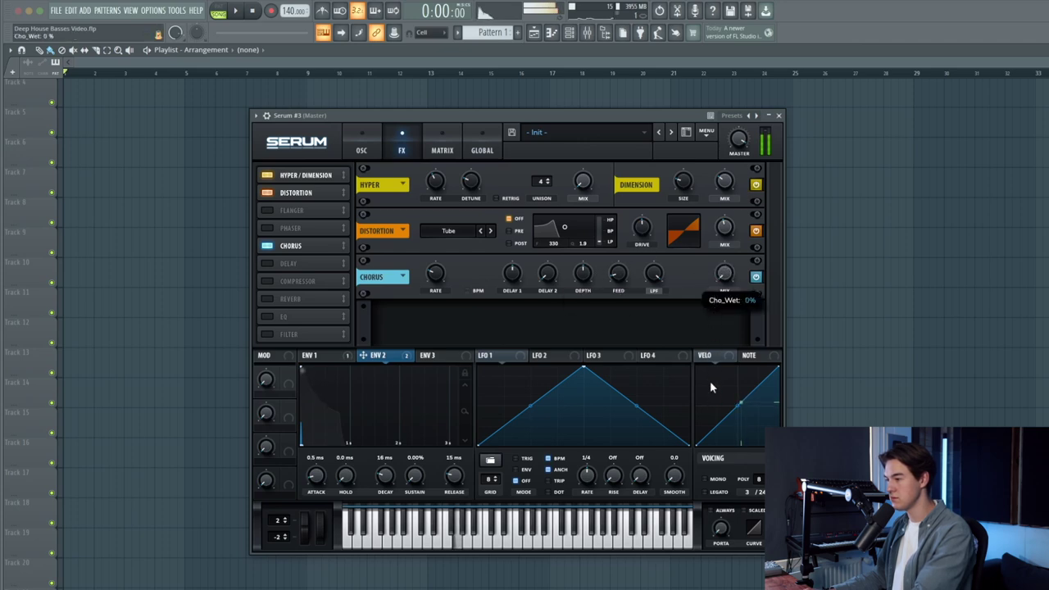
{"action": "left_click_drag", "start_coordinate": [708, 329], "coordinate": [708, 329]}
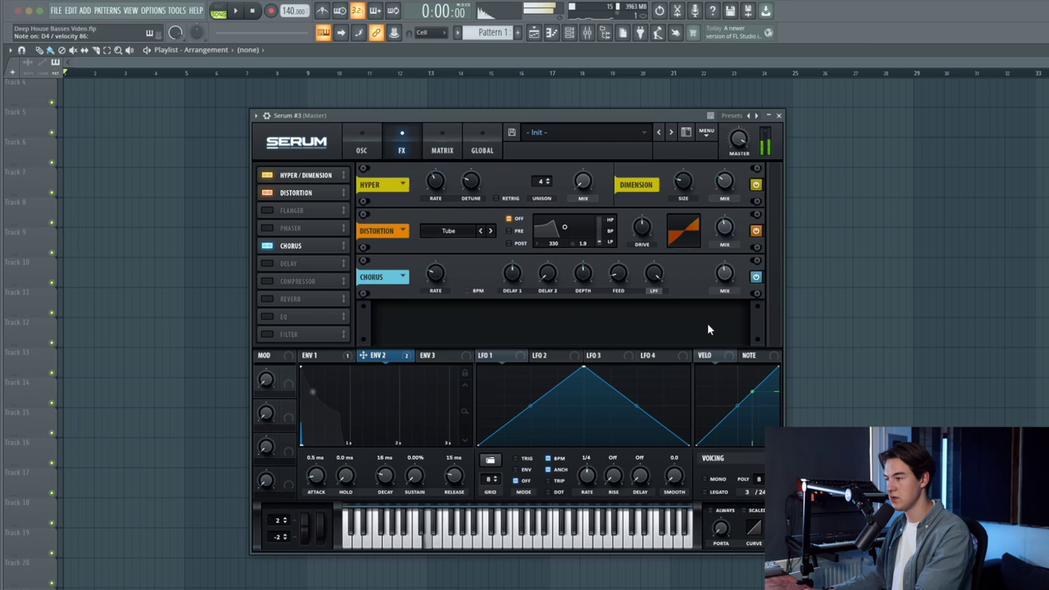
Step: Add a Hall reverb with its mix lowered to about 30%
{"action": "left_click", "coordinate": [267, 299]}
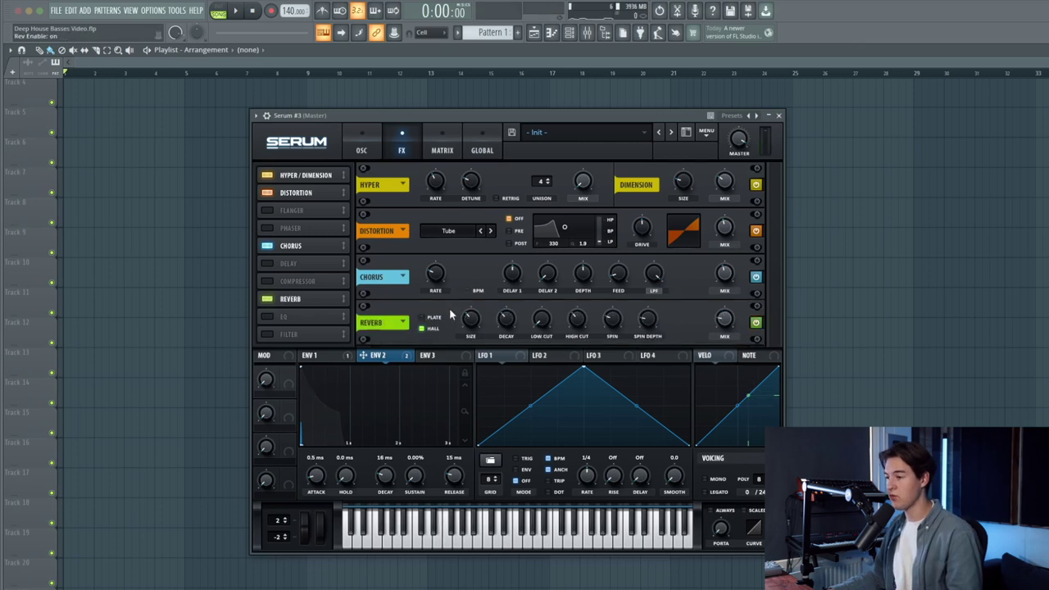
{"action": "mouse_move", "coordinate": [496, 341]}
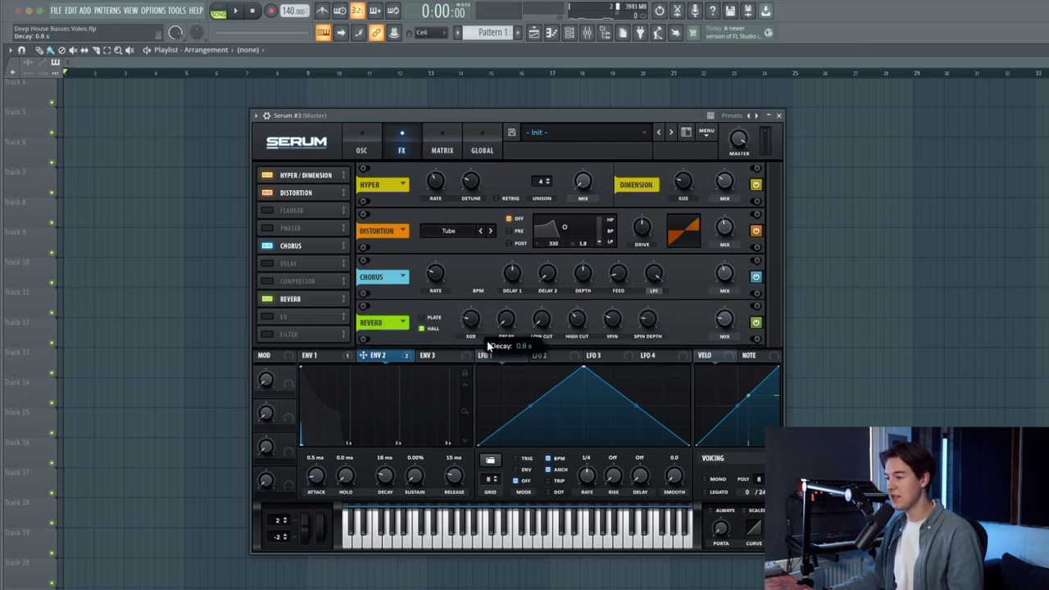
{"action": "mouse_move", "coordinate": [550, 319]}
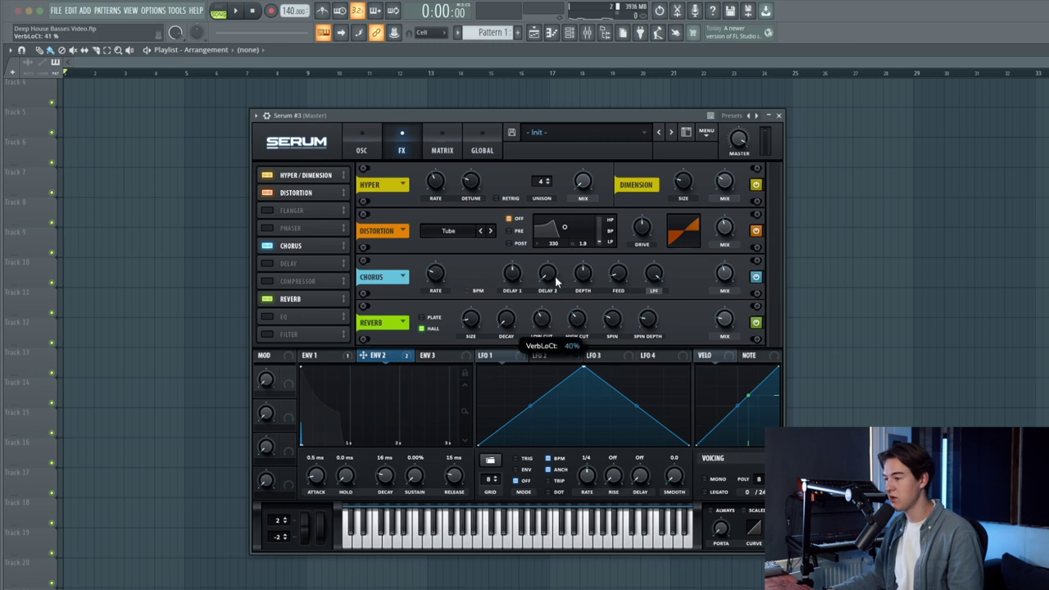
{"action": "mouse_move", "coordinate": [723, 325]}
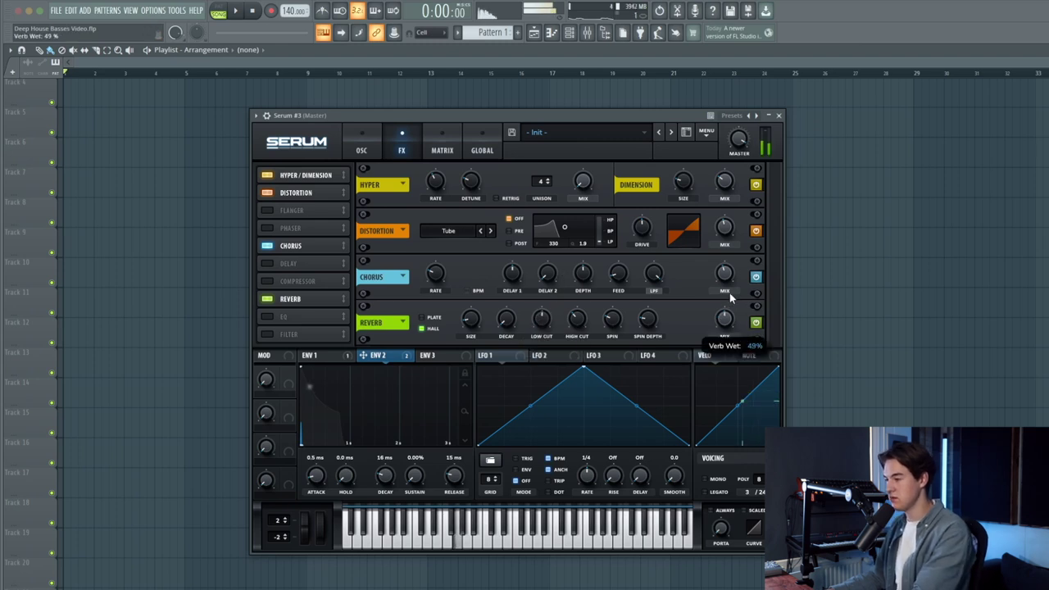
{"action": "left_click_drag", "start_coordinate": [725, 321], "coordinate": [718, 367]}
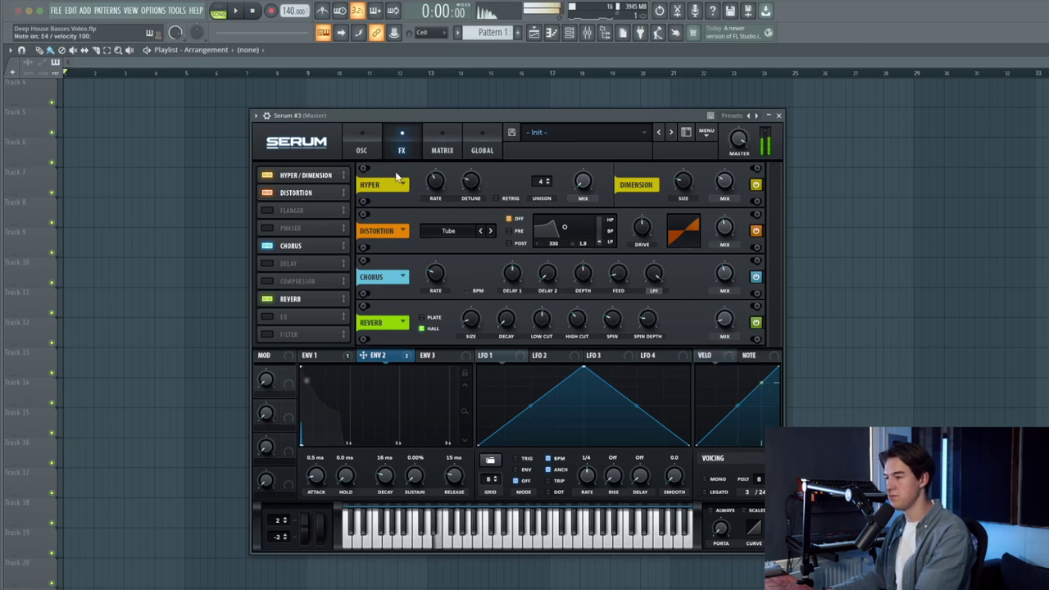